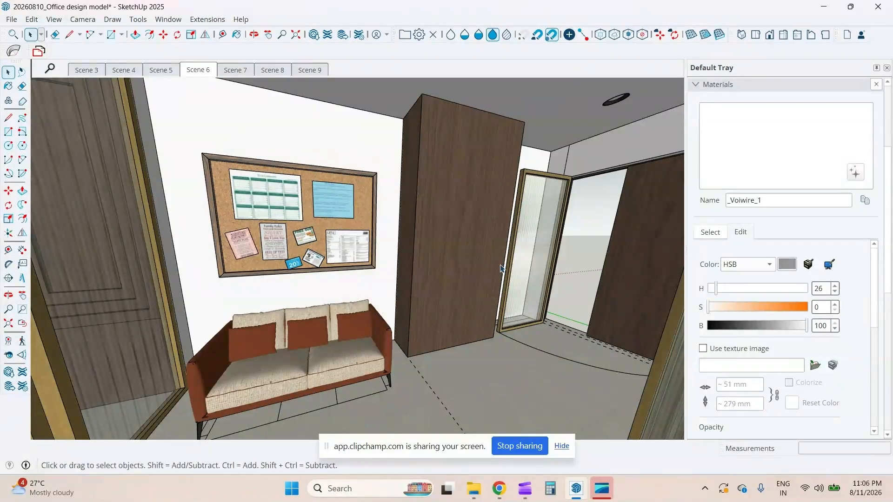
Open the wooden cabinet group for editing and copy its bottom edges 1000 mm upward.
double_click(488, 303)
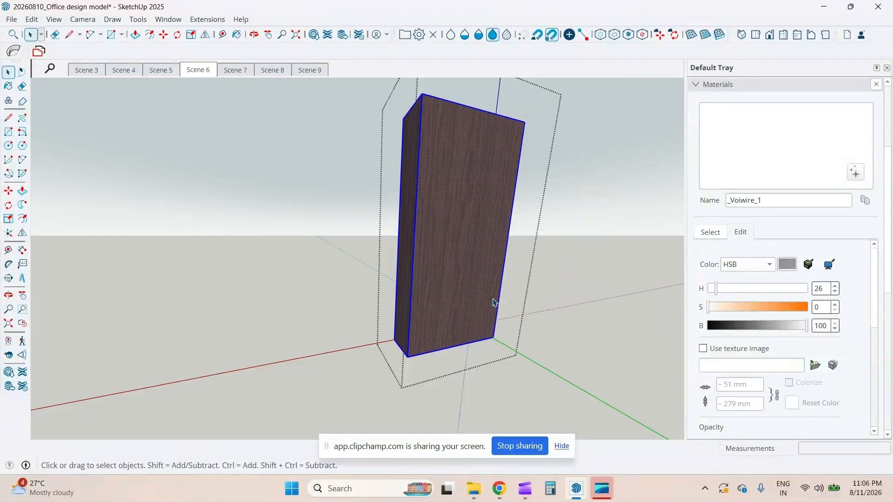
scroll(452, 307, "up", 3)
middle_click_drag(448, 295, 266, 275)
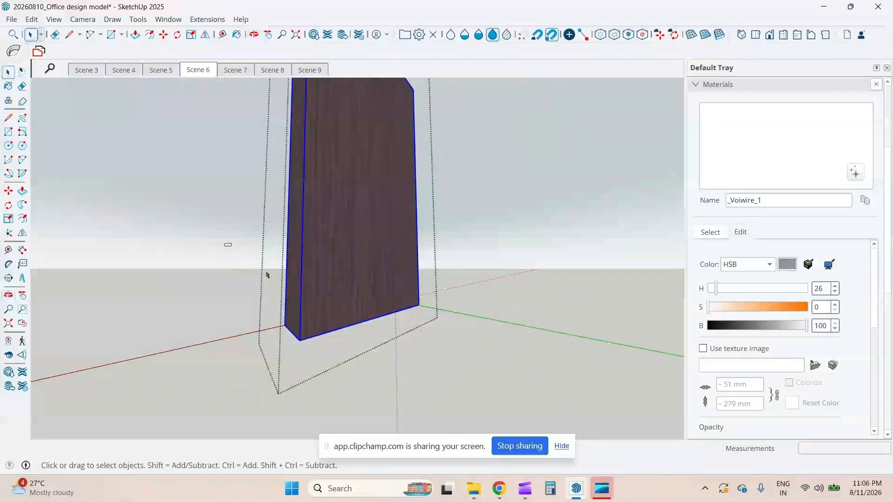
left_click_drag(224, 243, 500, 393)
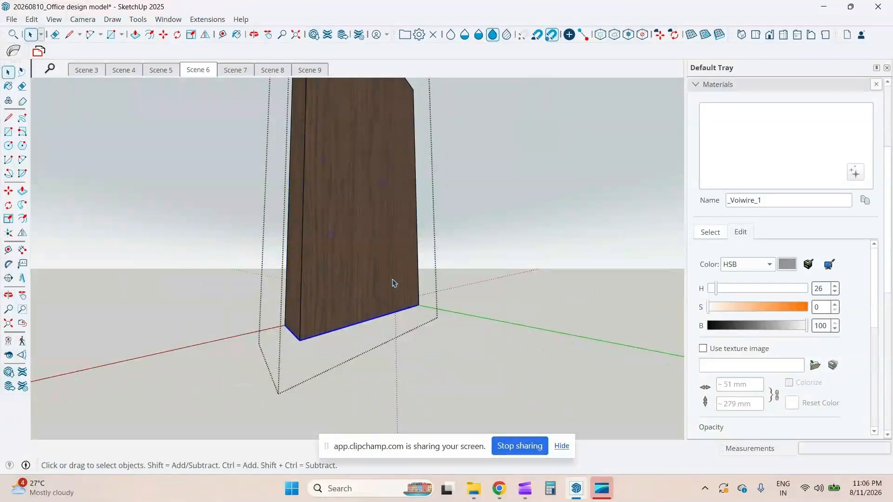
key("m")
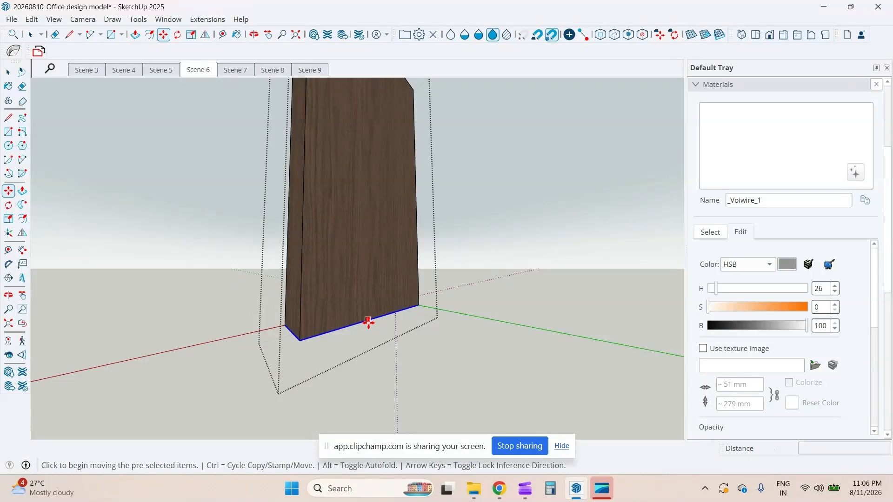
key("ctrl")
left_click(368, 322)
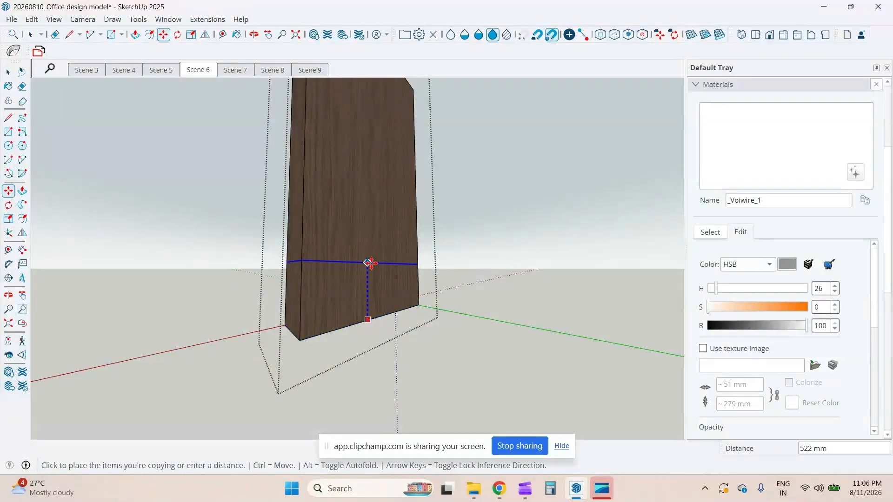
middle_click_drag(368, 263, 339, 249)
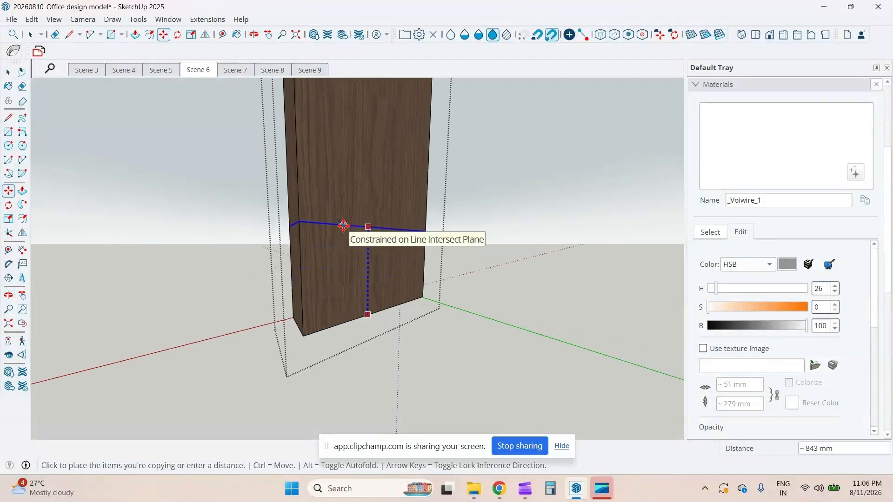
type("1000")
key("Return")
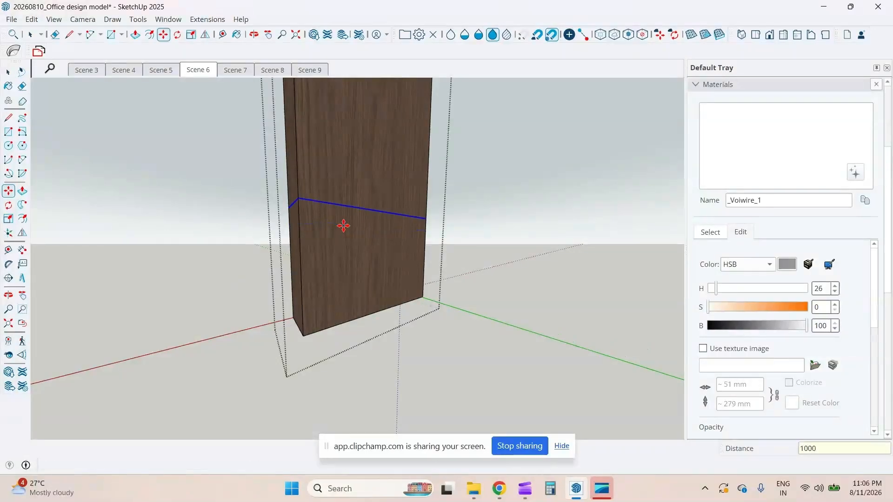
Copy the new horizontal edges vertically upward to mark out a strip across the cabinet.
middle_click_drag(344, 226, 353, 287)
key("i")
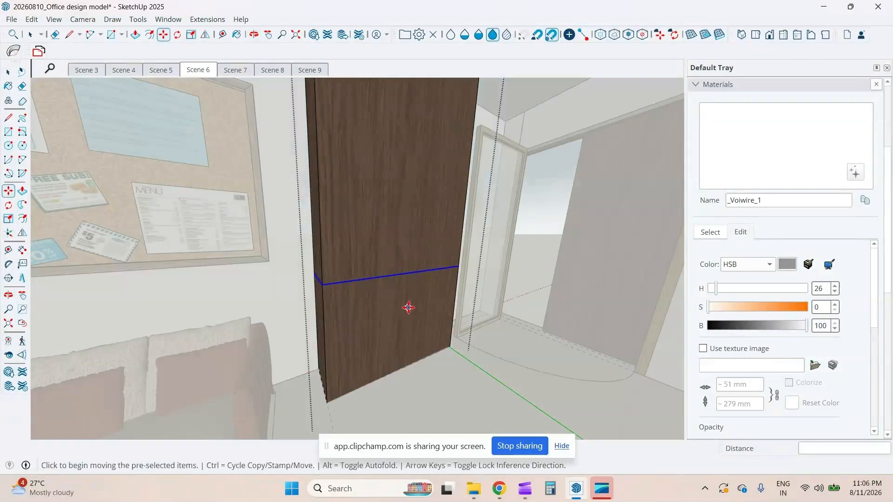
middle_click_drag(408, 307, 357, 279)
left_click(355, 282)
key("ctrl")
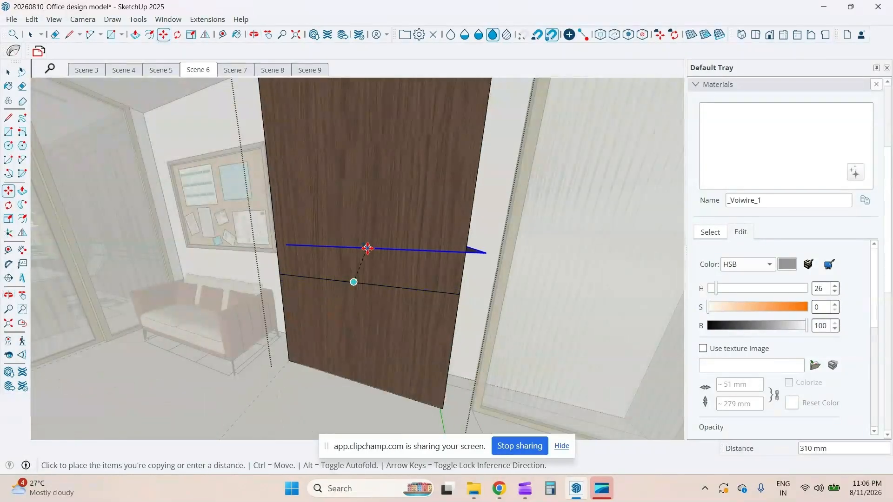
key("Up")
key("Return")
middle_click_drag(333, 263, 559, 269)
key("space")
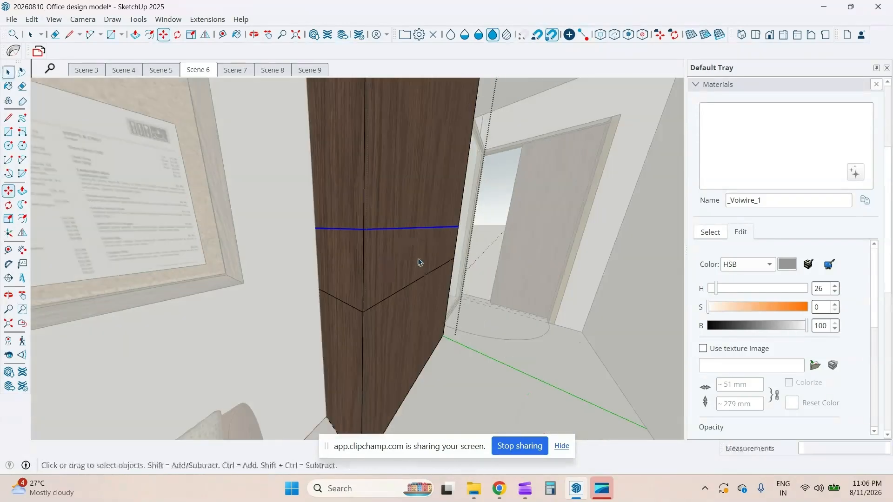
Offset the outline of the strip on the cabinet's front face inward by 20 mm.
middle_click_drag(418, 263, 371, 256)
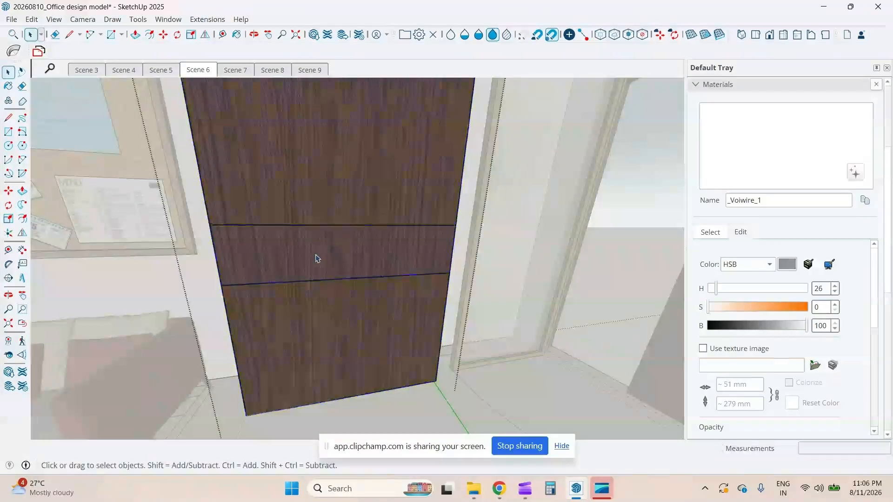
scroll(345, 286, "up", 5)
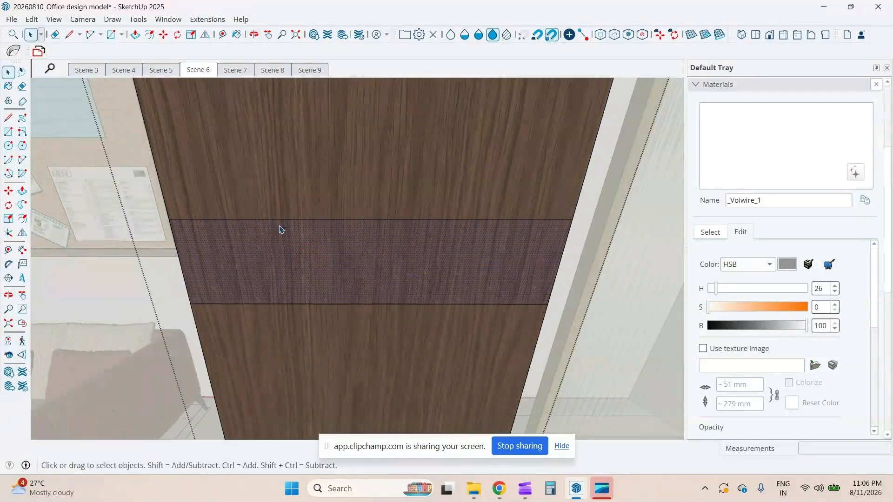
key("f")
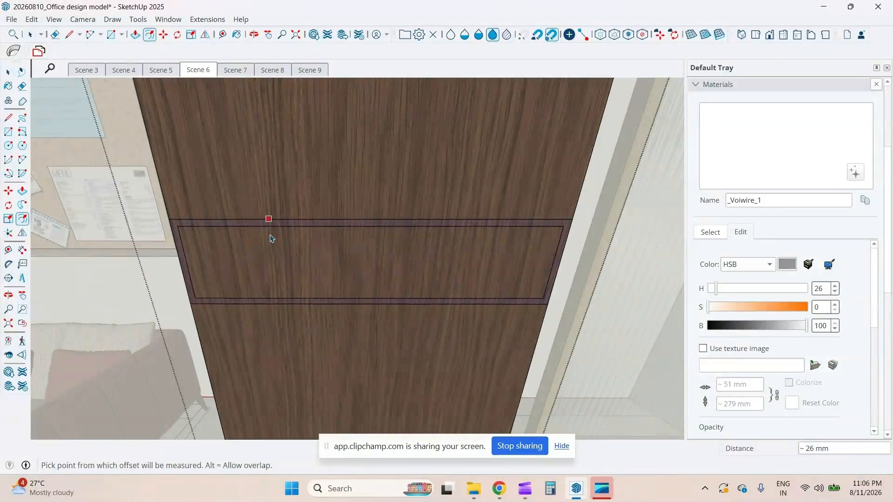
left_click(272, 219)
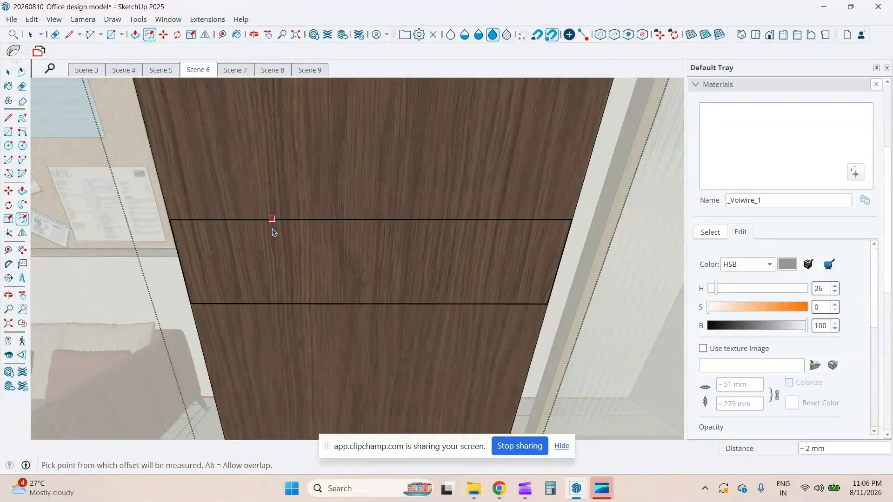
scroll(274, 235, "up", 3)
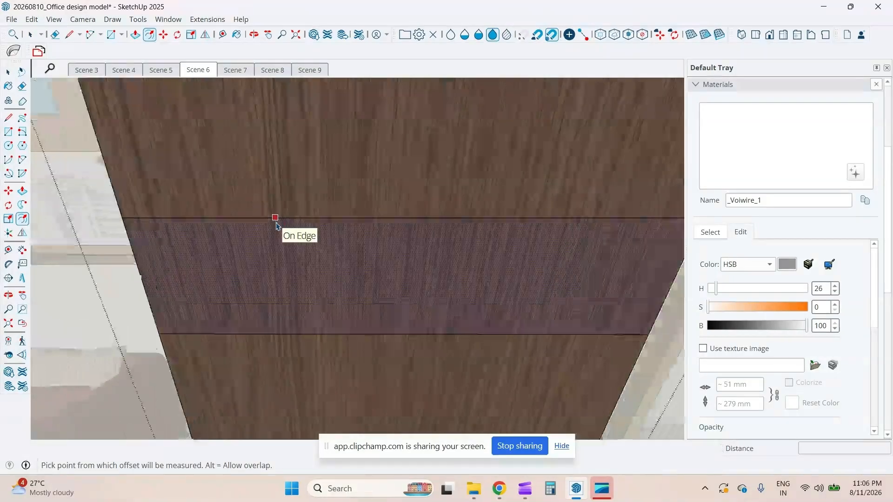
left_click(275, 218)
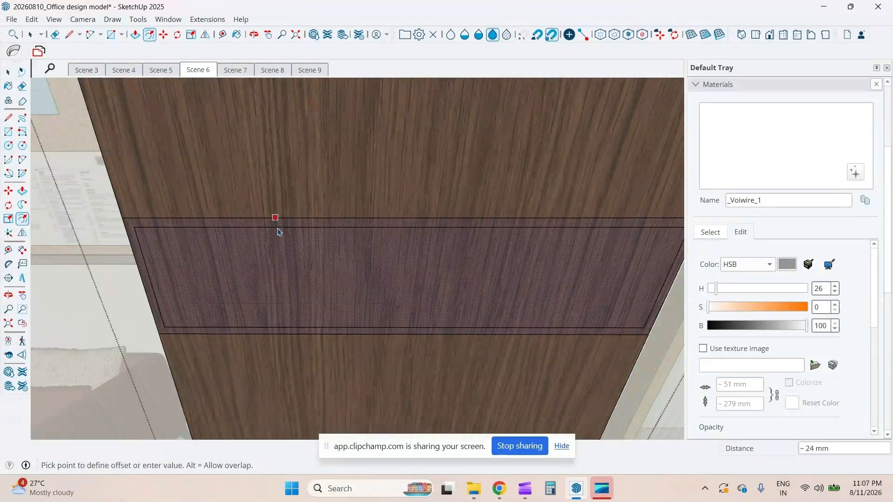
type("20")
key("Return")
key("space")
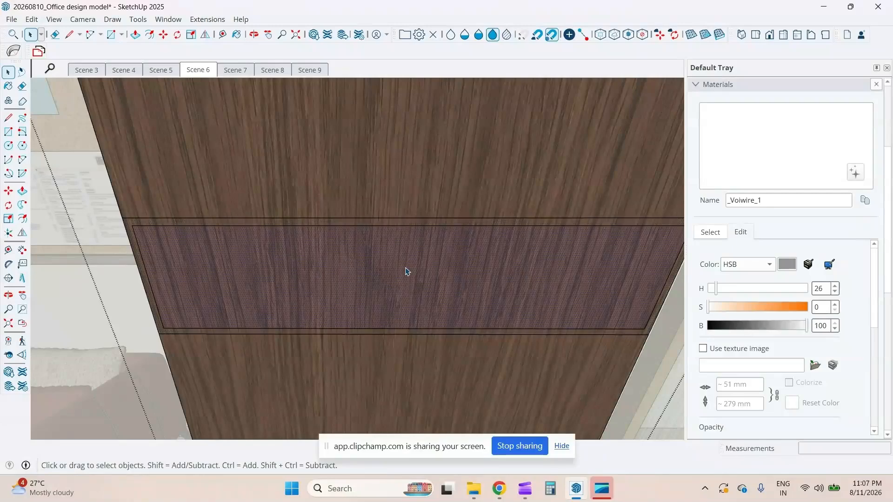
Push the inset strip face into the cabinet to form an open niche, and leave the cabinet group.
key("p")
left_click(413, 298)
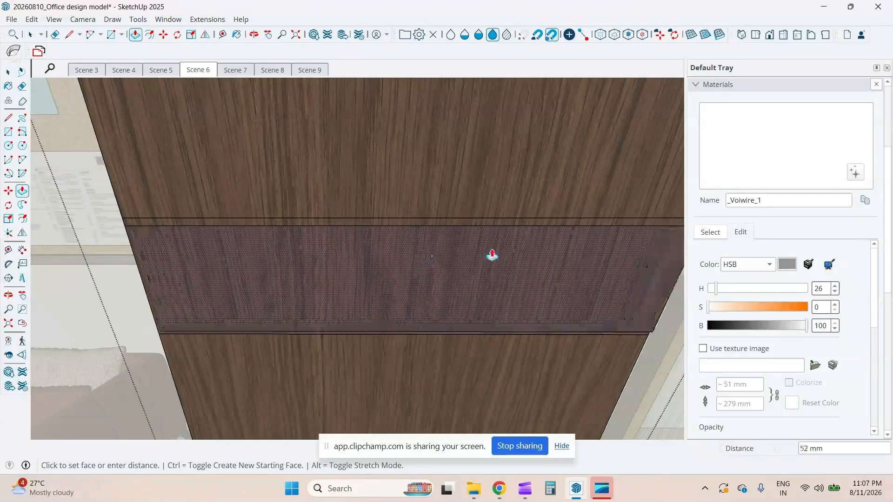
middle_click_drag(493, 255, 632, 253)
left_click(450, 259)
scroll(421, 262, "up", 3)
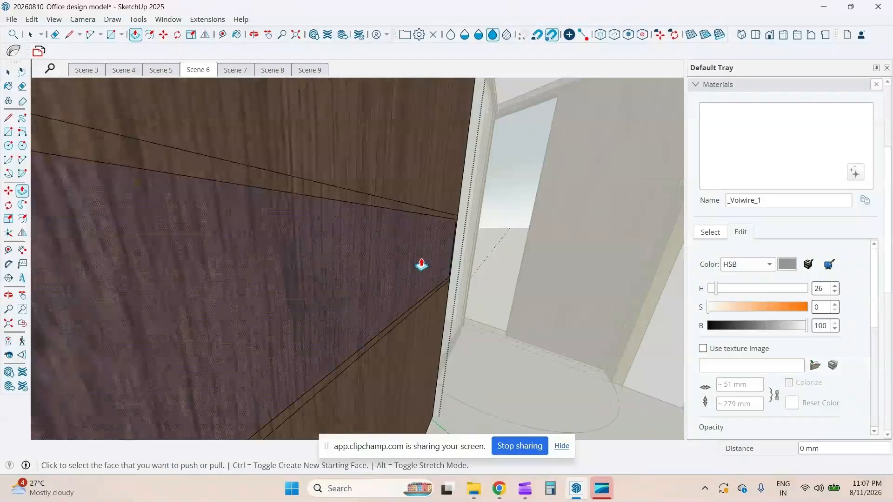
left_click(400, 259)
middle_click_drag(409, 259, 523, 256)
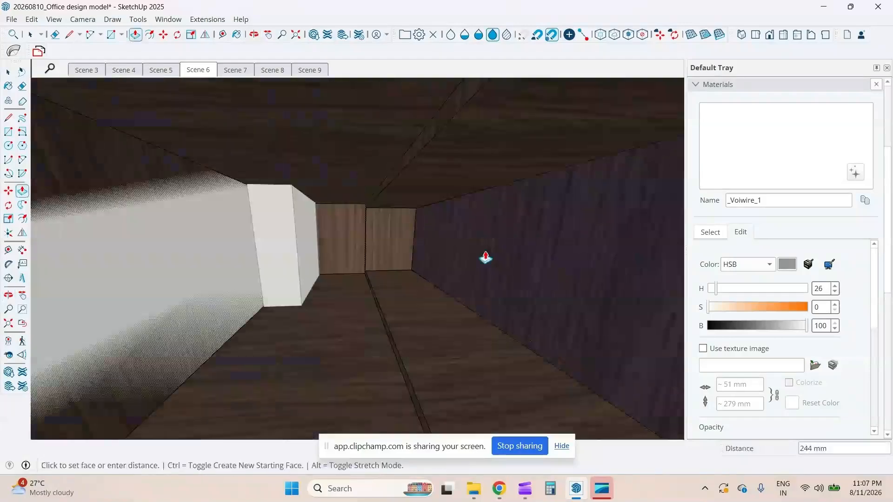
middle_click_drag(292, 249, 339, 255)
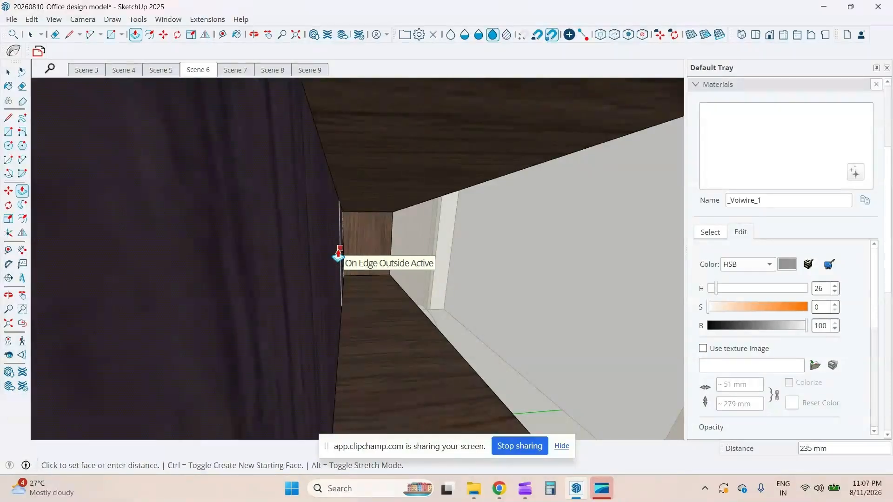
type("2")
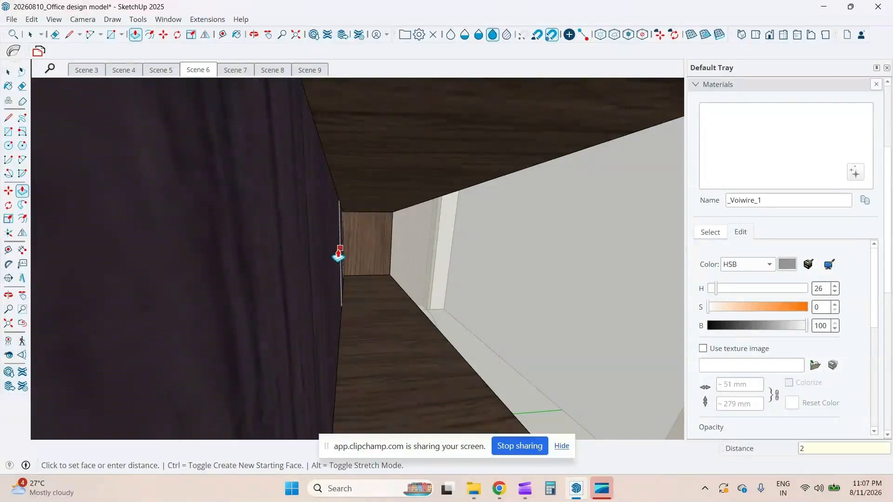
key("Return")
middle_click_drag(338, 255, 448, 289)
key("space")
scroll(437, 228, "down", 3)
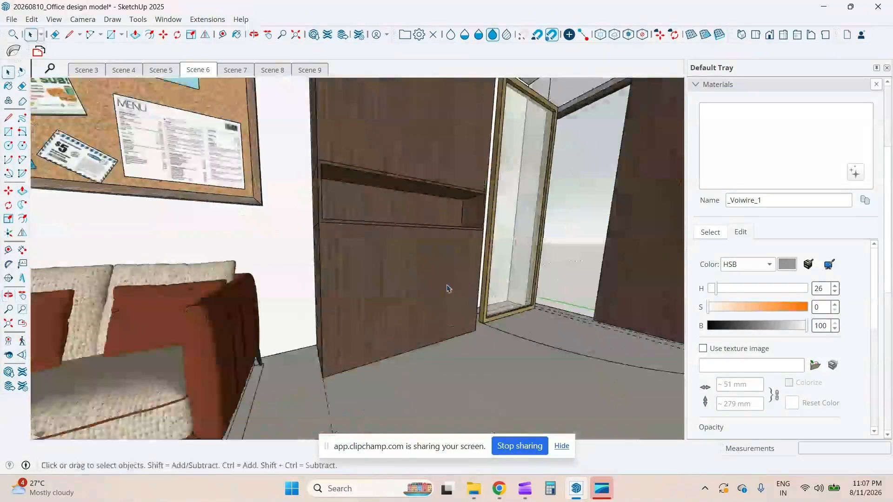
scroll(448, 289, "down", 1)
Reopen the cabinet group and copy the front edge just below the niche vertically downward.
triple_click(413, 293)
scroll(375, 260, "up", 4)
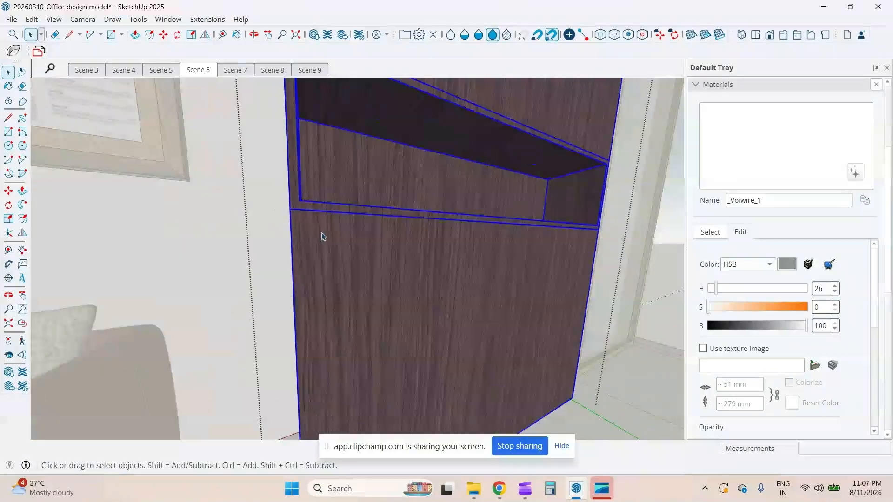
left_click(305, 210)
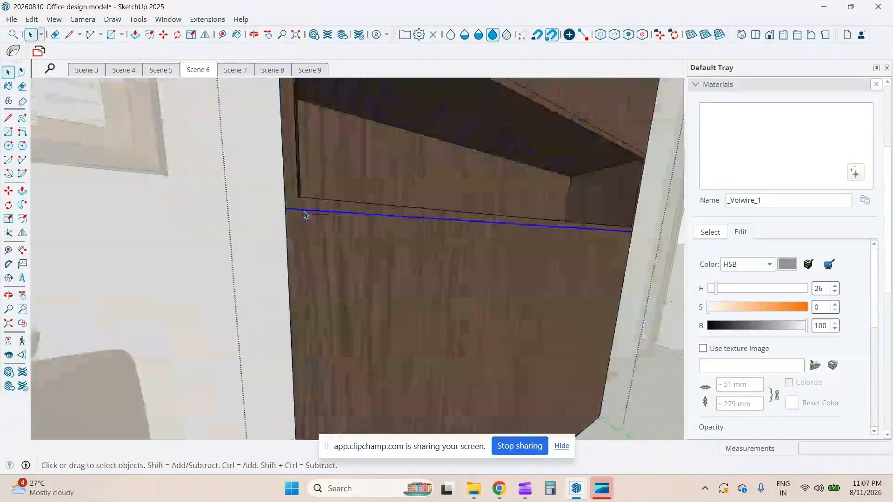
key("m")
key("ctrl")
left_click(327, 211)
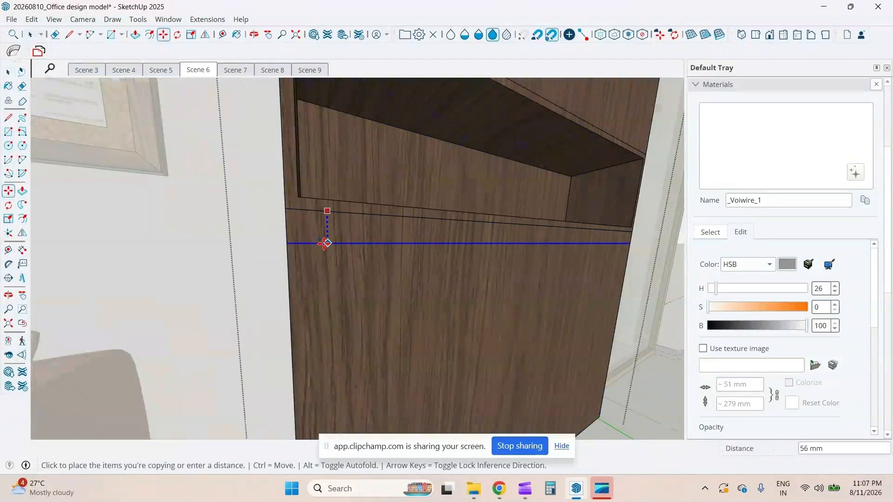
key("Return")
key("space")
Draw a short horizontal line on the cabinet's side face, starting at the end of the copied front edge.
middle_click_drag(301, 225, 387, 255)
key("p")
key("l")
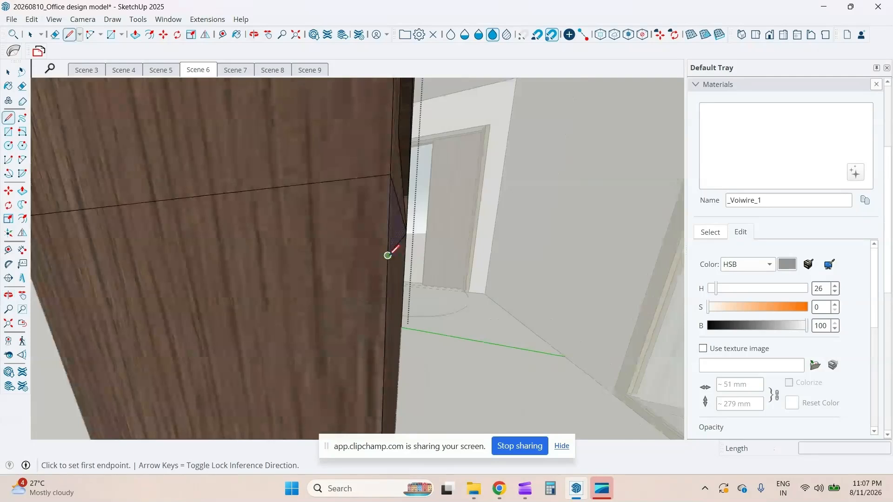
left_click(388, 255)
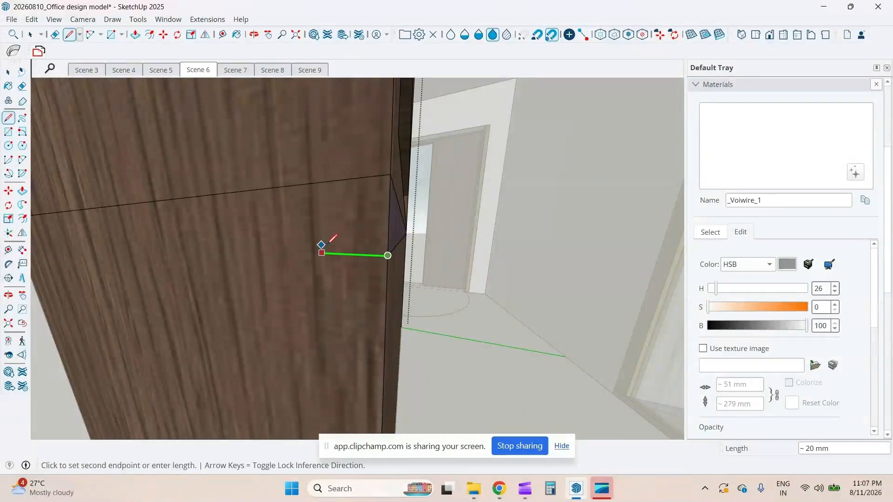
middle_click_drag(330, 241, 359, 237)
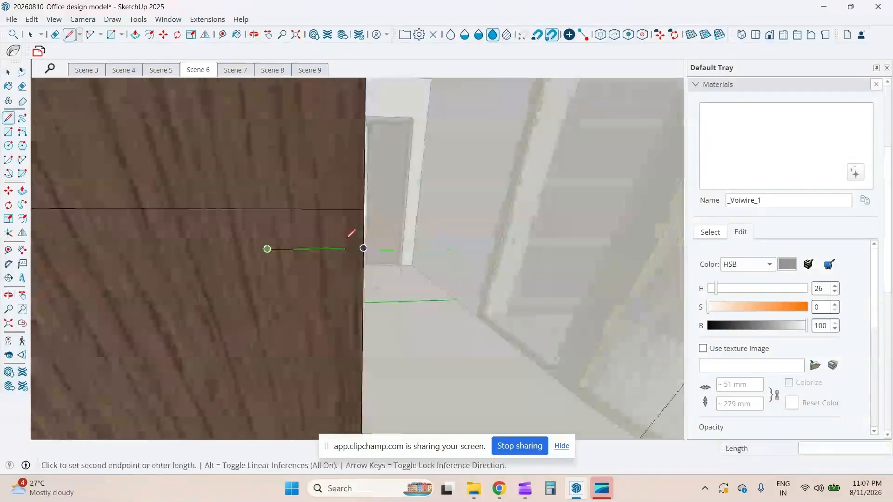
key("Return")
scroll(320, 242, "up", 1)
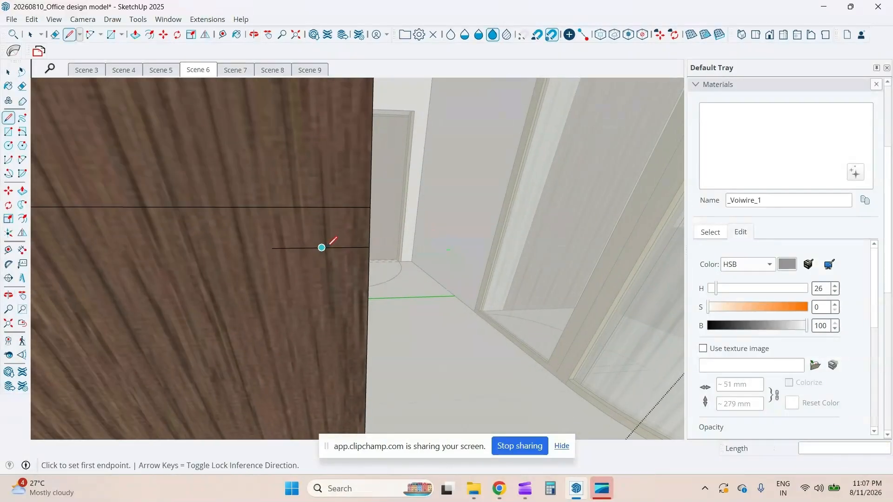
Draw a 25 x 20 mm rectangle from the short line's midpoint to the front corner, and erase the excess line.
key("r")
left_click(322, 248)
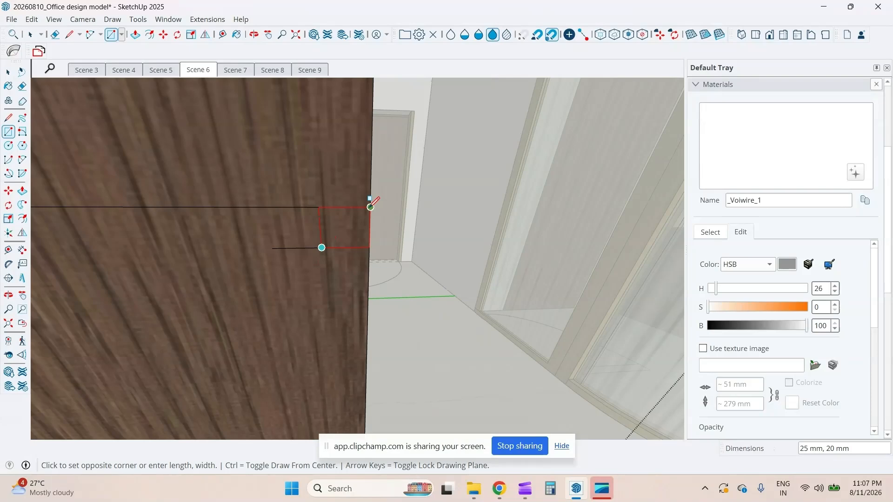
left_click(370, 207)
key("e")
mouse_move(299, 222)
middle_mouse_down()
mouse_move(391, 253)
mouse_move(356, 259)
middle_mouse_up()
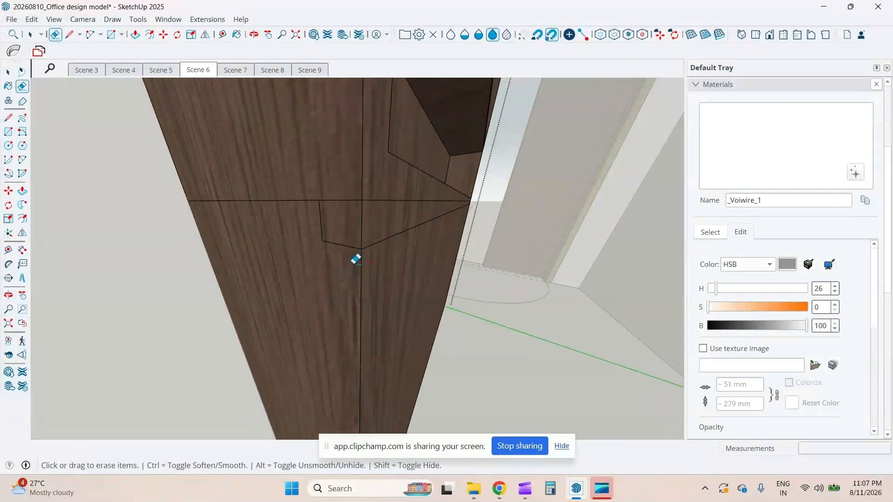
Push the small side rectangle 1520 mm along the cabinet's width to cut a groove below the niche.
key("p")
left_click(358, 237)
mouse_move(393, 233)
middle_mouse_down()
mouse_move(170, 237)
mouse_move(451, 229)
mouse_move(367, 219)
mouse_move(407, 258)
mouse_move(391, 225)
mouse_move(380, 262)
mouse_move(353, 255)
mouse_move(389, 243)
mouse_move(353, 248)
middle_mouse_up()
left_click(455, 231)
Draw a half-circle arc about 16 mm wide and 8 mm deep on the groove's lower edge and push it through the cabinet's width.
scroll(352, 247, "up", 4)
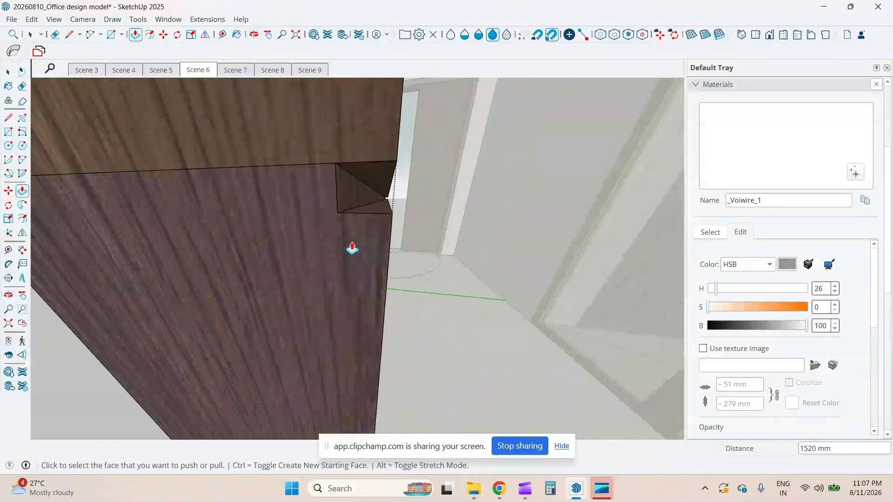
key("a")
left_click(351, 209)
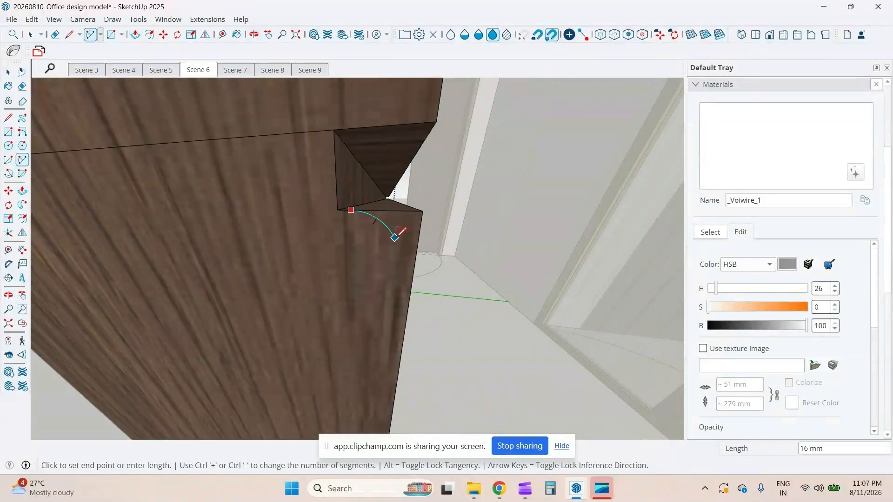
left_click(408, 211)
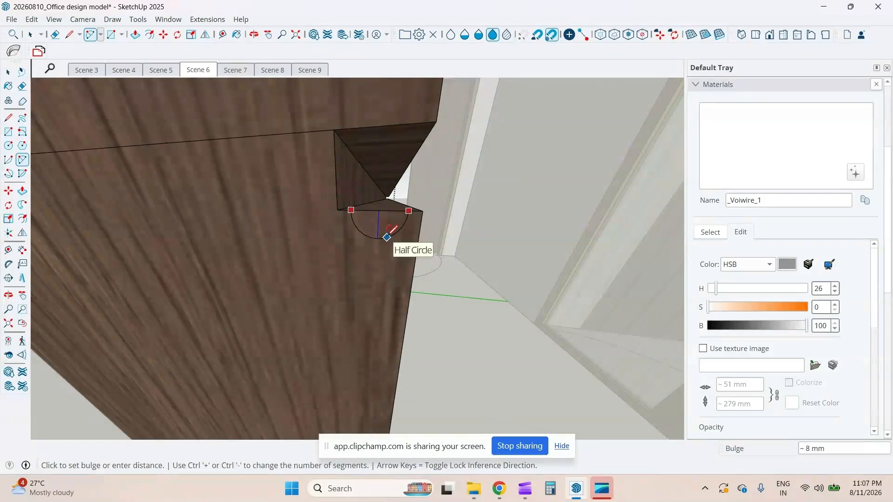
left_click(387, 238)
key("space")
key("p")
middle_click_drag(387, 226, 472, 176)
Draw a vertical line on the cabinet's side face from the groove's inner lower corner down to the cabinet's base.
key("space")
left_click(443, 255)
scroll(472, 176, "up", 5)
key("l")
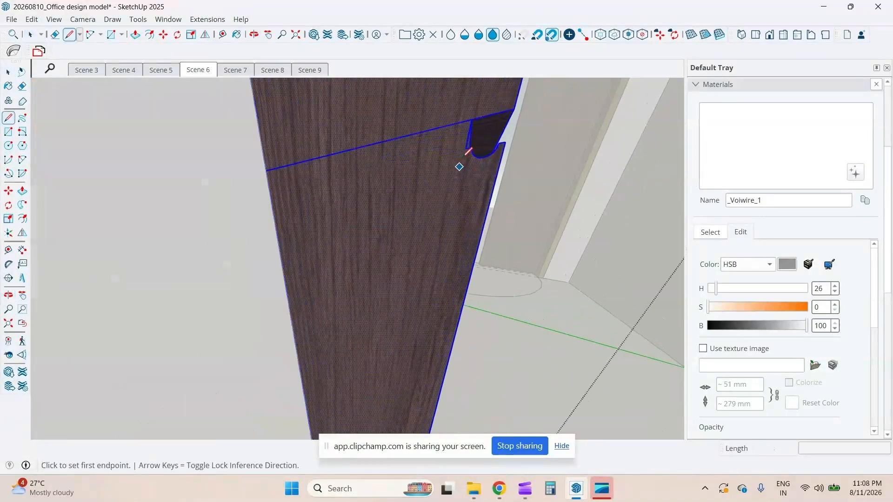
middle_click_drag(467, 145, 453, 112)
left_click(454, 111)
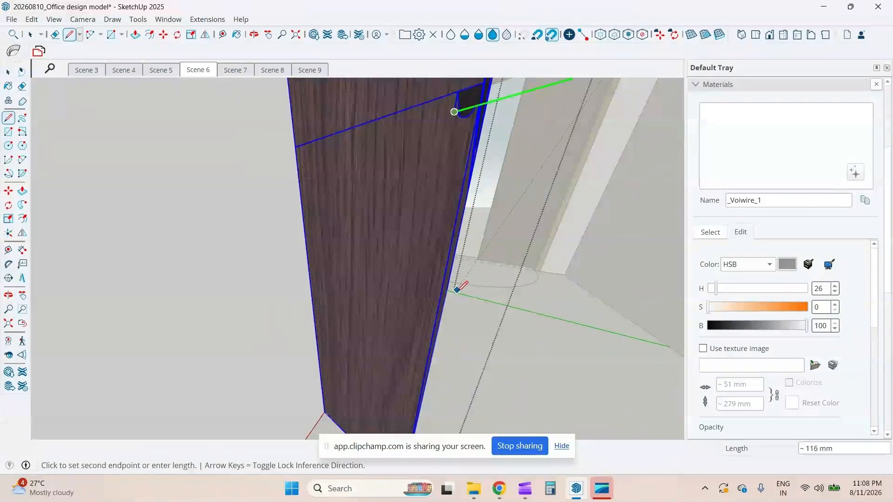
middle_click_drag(443, 289, 370, 346)
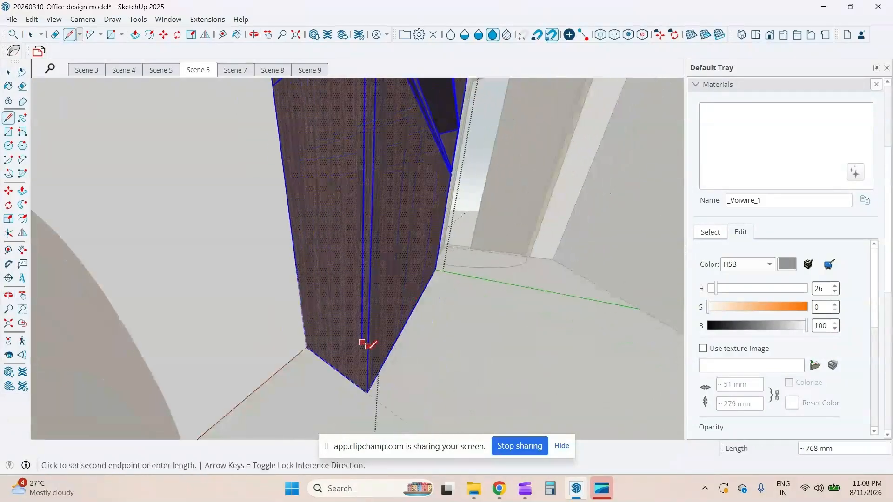
left_click(366, 392)
middle_click_drag(391, 297, 275, 282)
key("space")
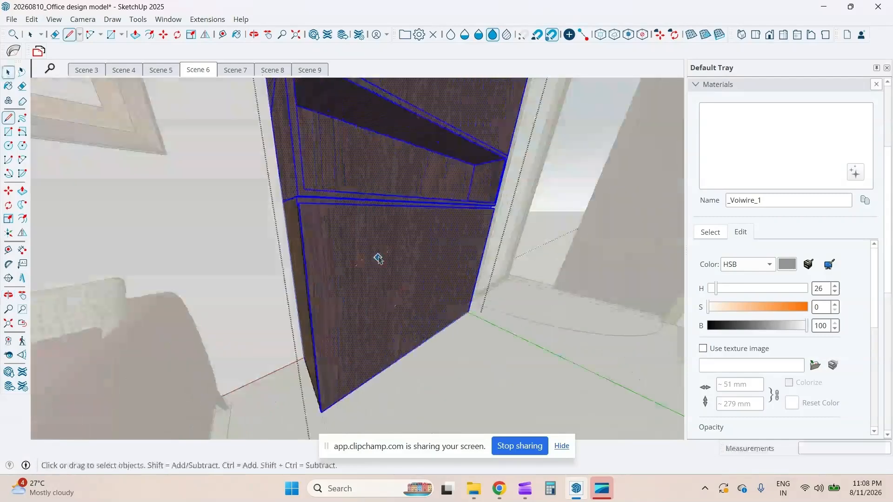
Split the lower cabinet front into two doors with a vertical line from the midpoint of its upper edge, and close the group.
middle_click_drag(433, 247, 418, 209)
key("l")
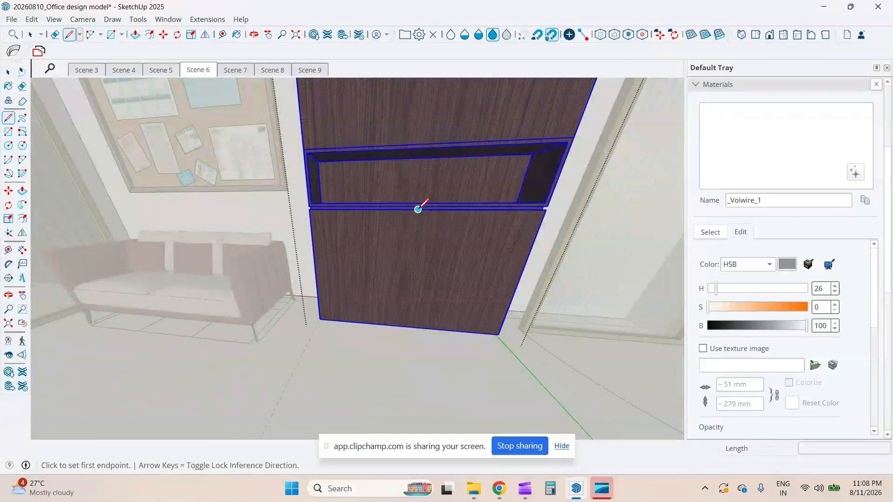
left_click(417, 210)
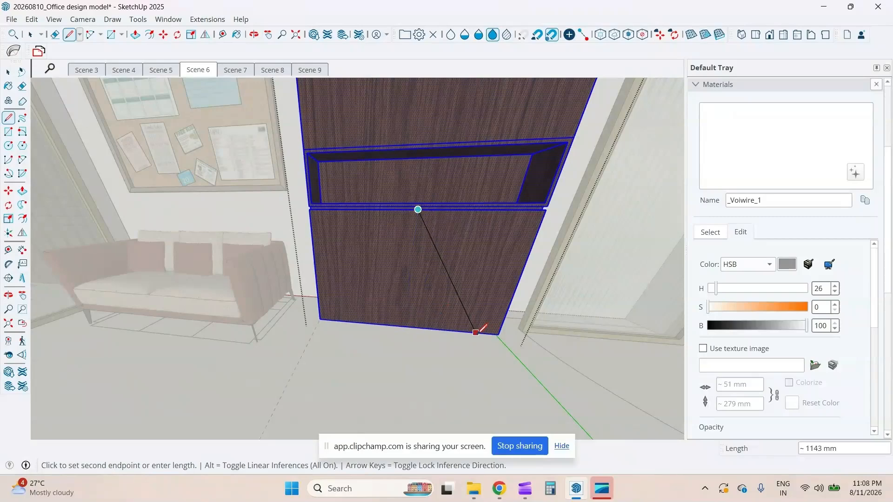
key("Up")
left_click(498, 335)
key("space")
key("Escape")
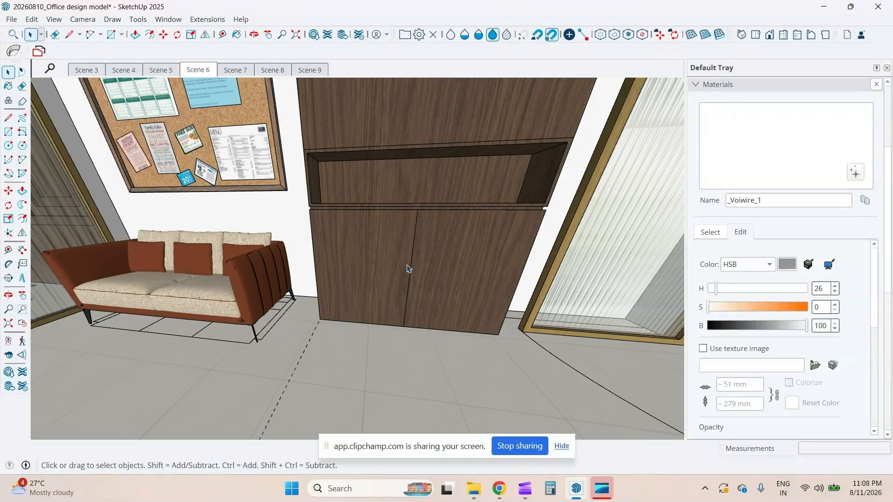
Reopen the cabinet group and copy the front edge just above the niche vertically upward.
middle_click_drag(407, 265, 477, 264)
scroll(327, 244, "up", 3)
double_click(439, 249)
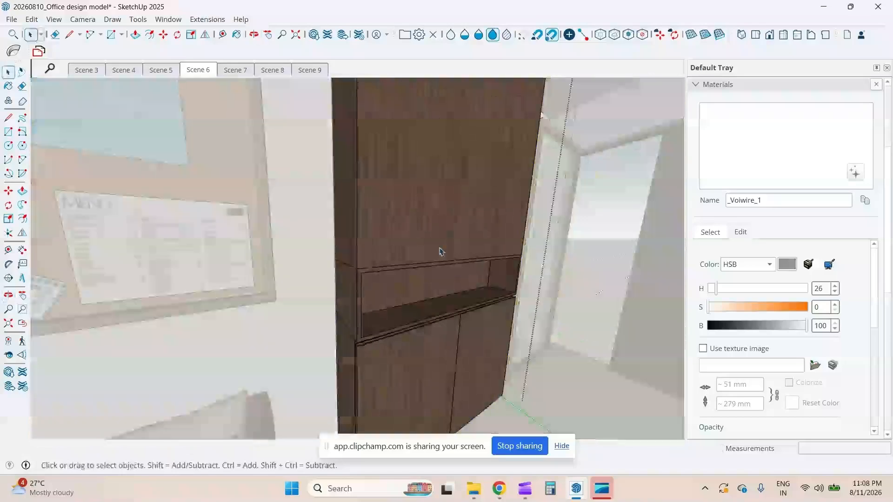
triple_click(437, 251)
scroll(395, 269, "up", 2)
left_click(396, 268)
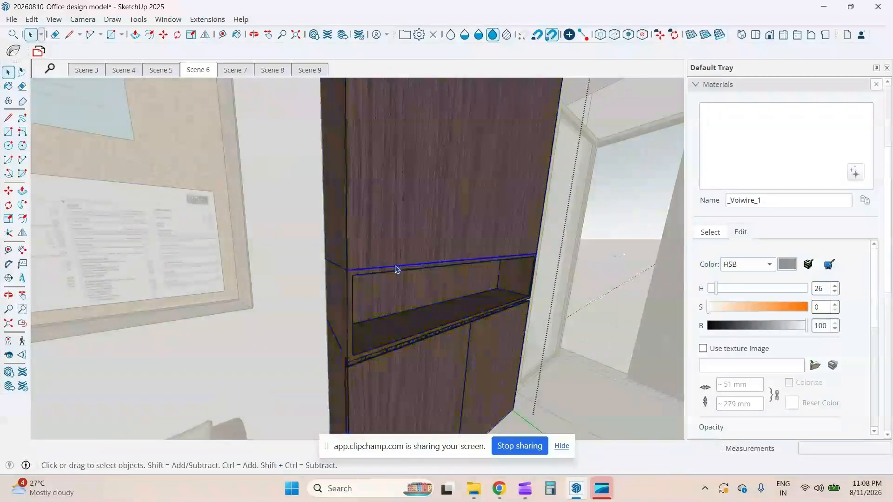
scroll(395, 268, "up", 3)
key("m")
key("ctrl")
left_click(387, 267)
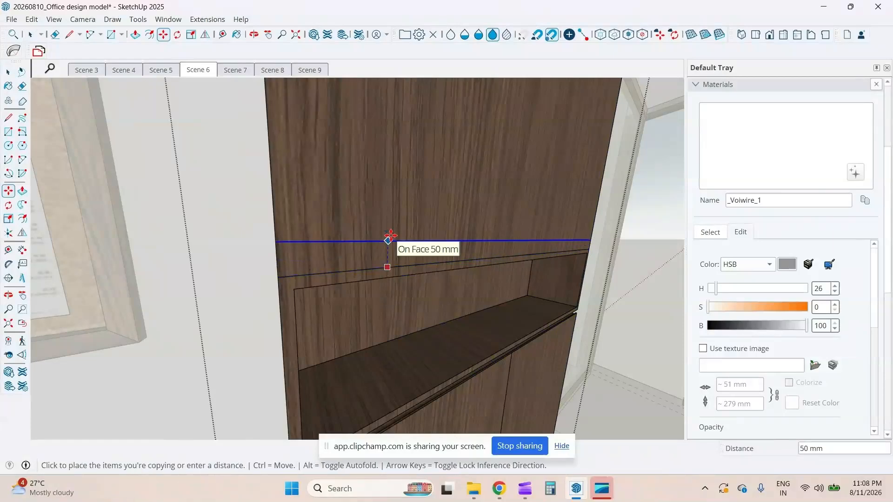
key("Return")
key("space")
Draw a rectangle about 22 x 23 mm on the side face, from the copied edge's front end down to the existing horizontal line.
middle_click_drag(391, 235, 436, 265)
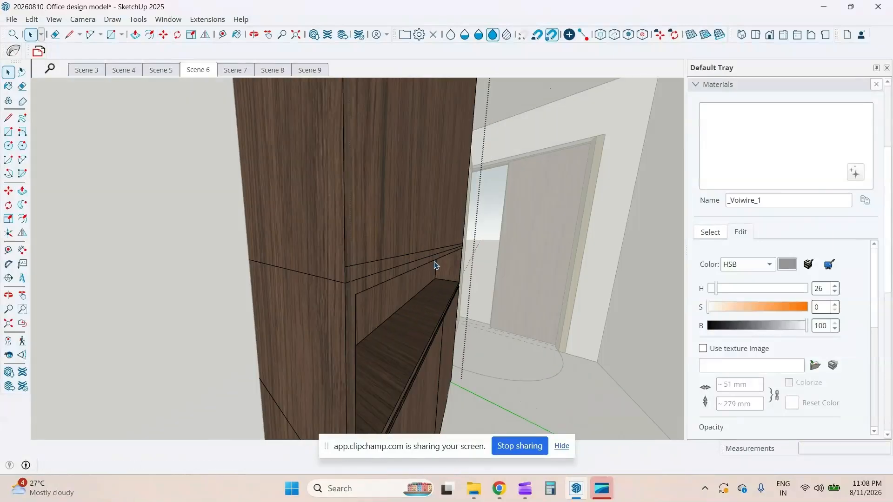
middle_click_drag(372, 274, 363, 272)
middle_click_drag(329, 295, 372, 216)
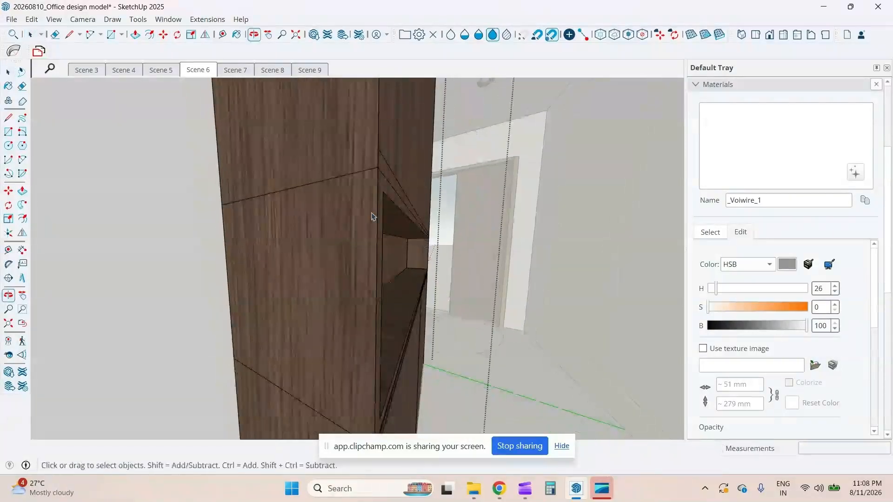
mouse_move(364, 179)
middle_mouse_down()
mouse_move(355, 200)
mouse_move(359, 243)
mouse_move(355, 191)
middle_mouse_up()
scroll(355, 191, "up", 2)
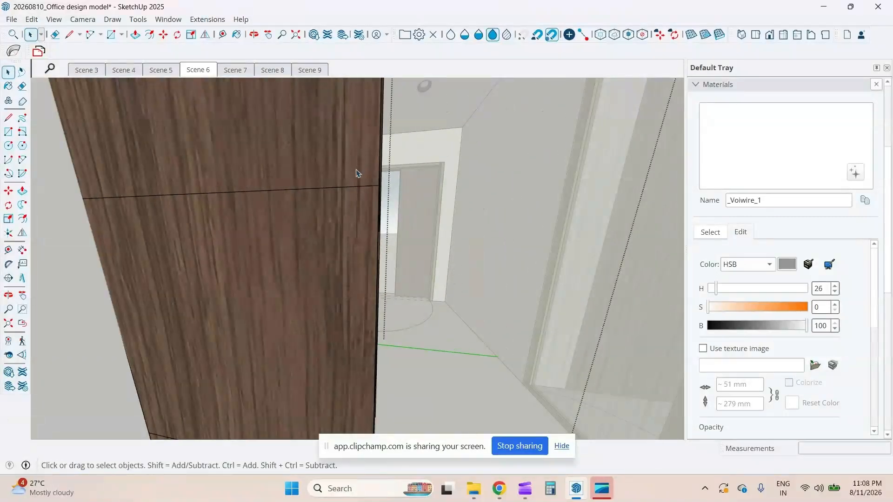
key("r")
middle_click_drag(382, 160, 315, 206)
left_click(317, 194)
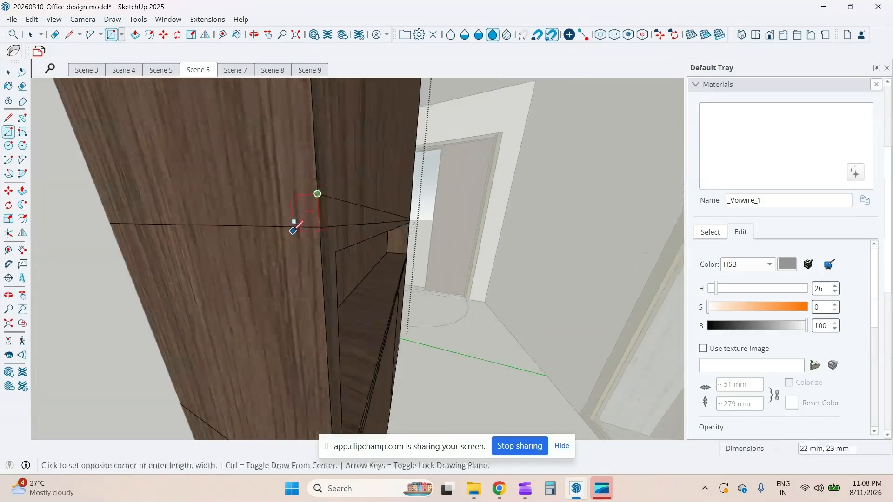
left_click(293, 230)
key("space")
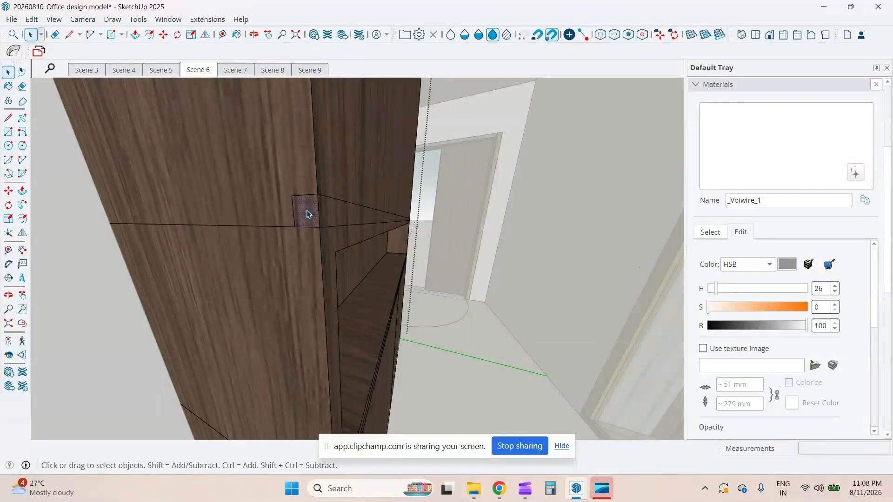
Push the small side rectangle through the cabinet's full width to cut a groove above the niche, and leave the group.
key("p")
left_click_drag(307, 212, 309, 218)
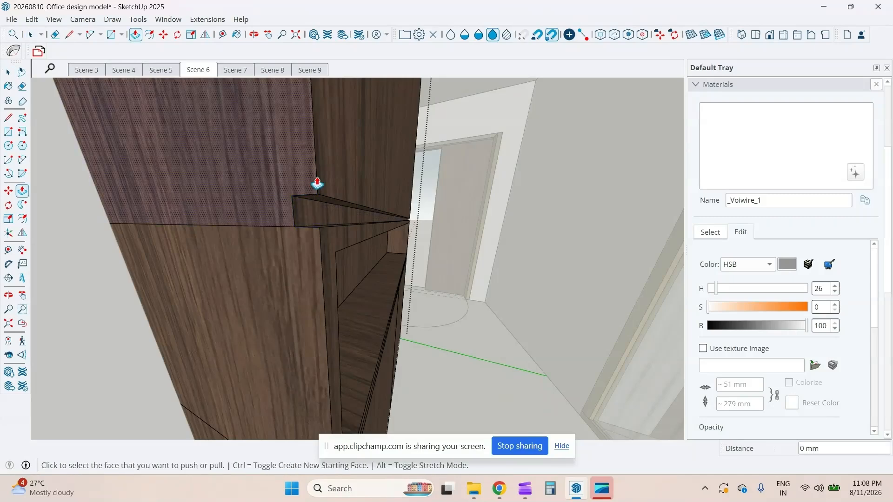
middle_click_drag(318, 183, 298, 177)
key("space")
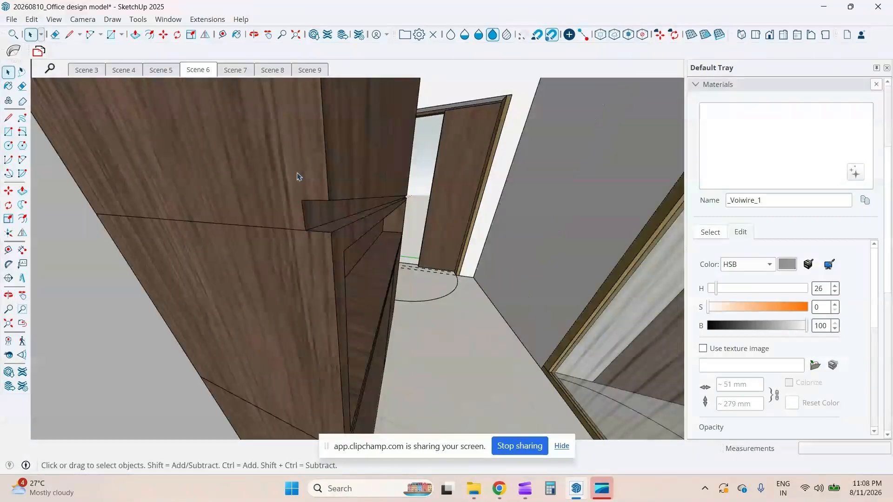
Try to draw a half-circle arc about 6 mm high on the new groove's upper edge from outside the cabinet group.
key("a")
scroll(313, 206, "up", 3)
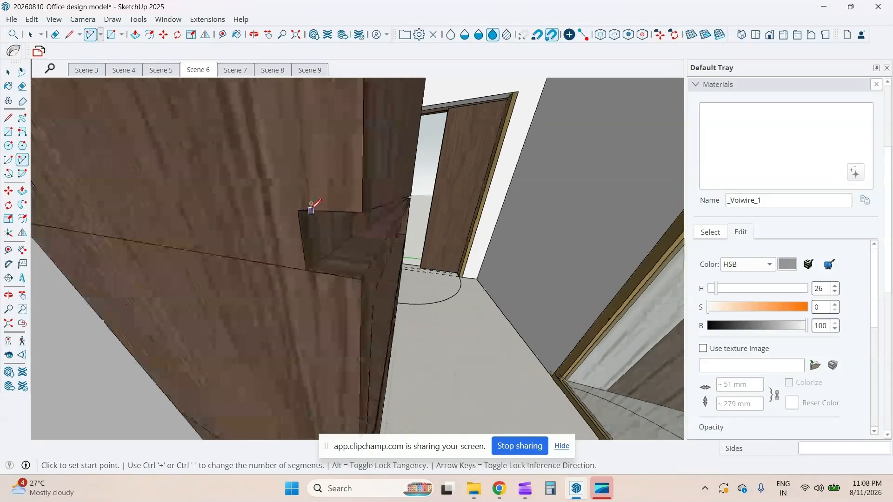
left_click(310, 210)
left_click(354, 212)
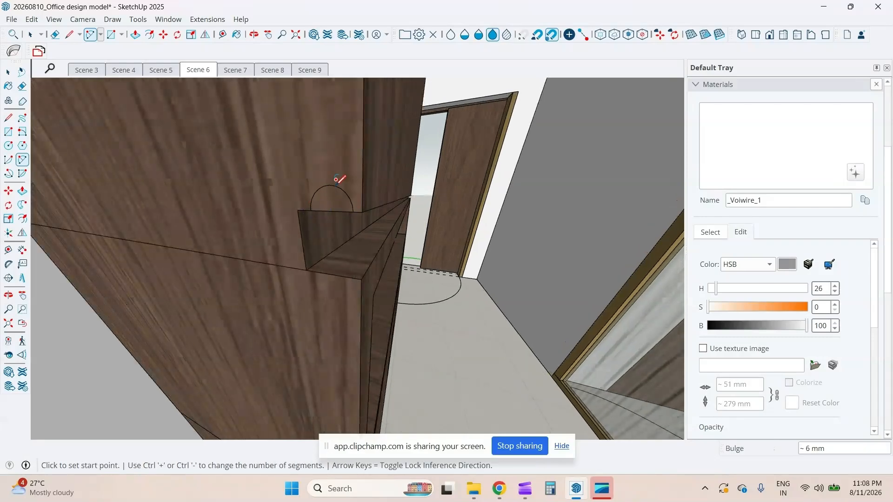
left_click(329, 187)
key("space")
key("p")
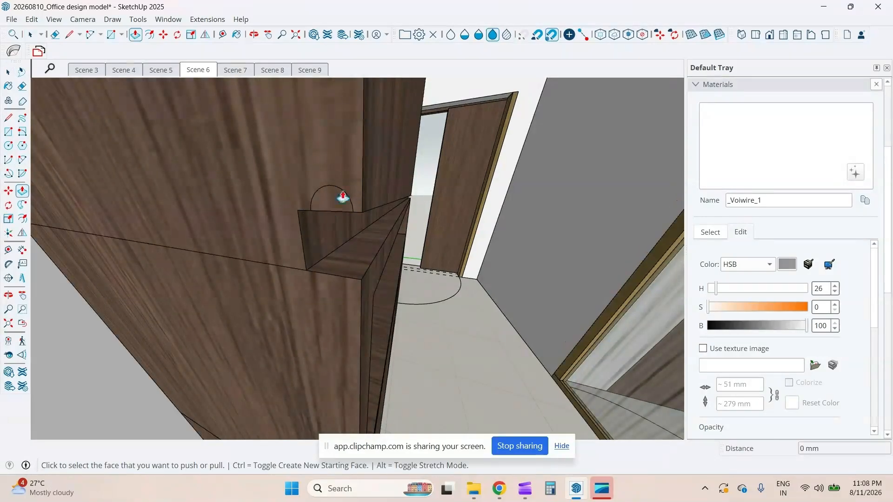
Redraw the half-circle inside the cabinet group, about 6 mm high on the groove's upper edge, and push it through the cabinet's width.
key("space")
triple_click(319, 205)
key("a")
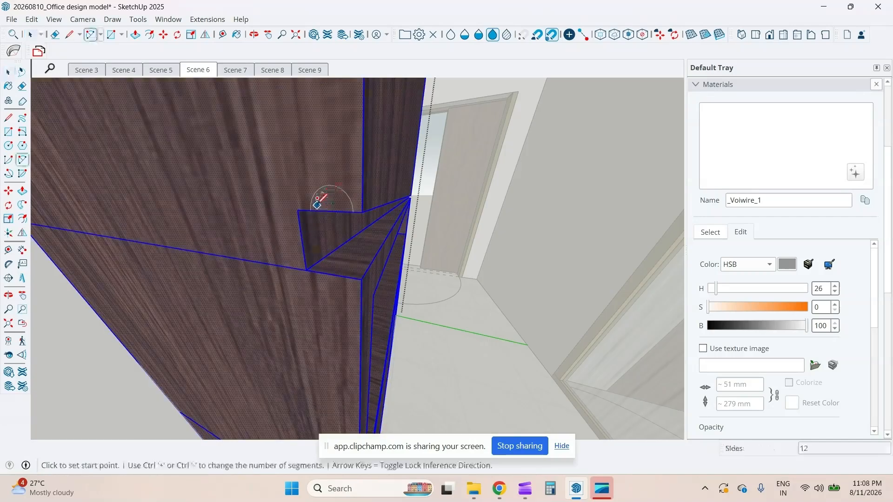
left_click(311, 211)
left_click(353, 211)
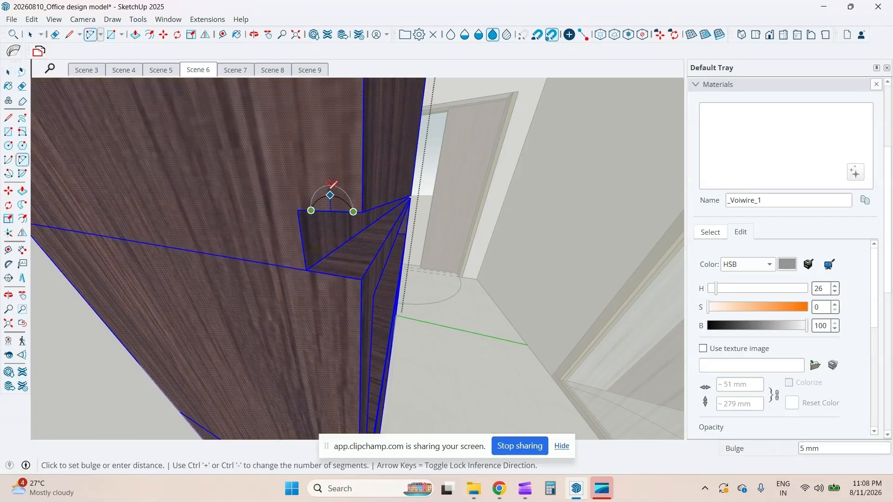
left_click(330, 184)
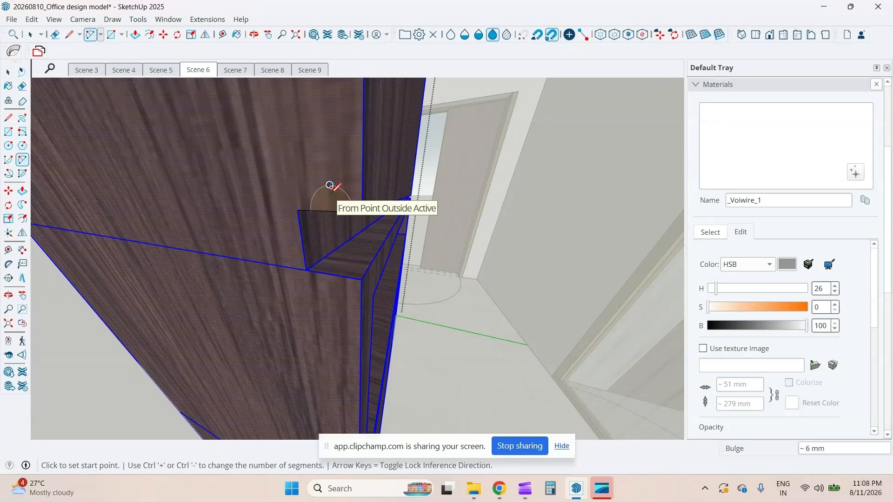
key("p")
middle_click_drag(378, 200, 215, 202)
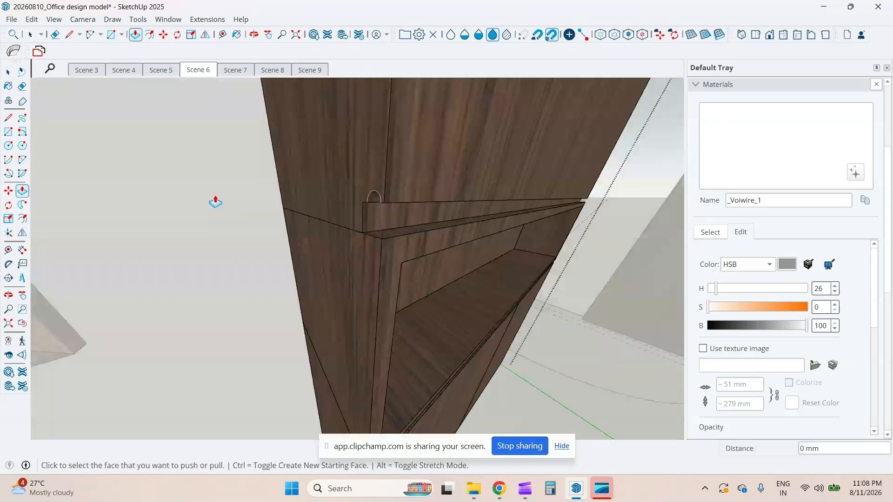
middle_click_drag(398, 203, 485, 392)
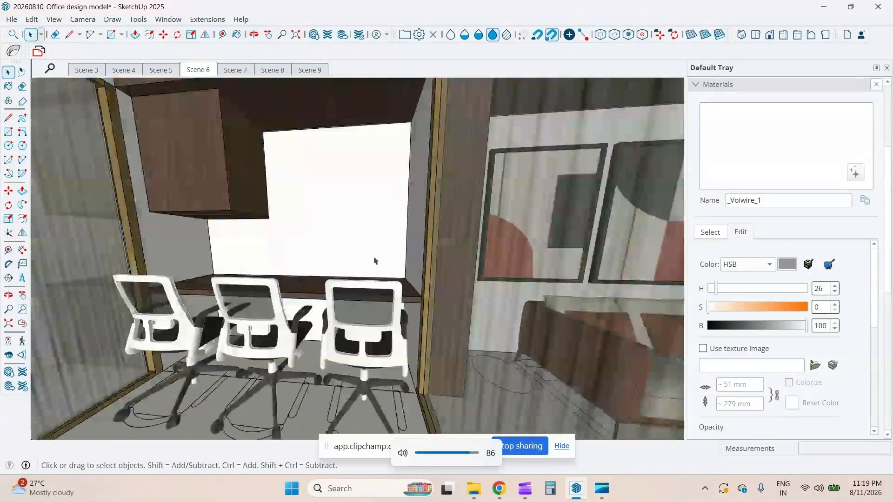
Open the overhead cabinet group above the desk, extend its free side face to the opposite side of the alcove, and close the group.
middle_click_drag(376, 261, 359, 238)
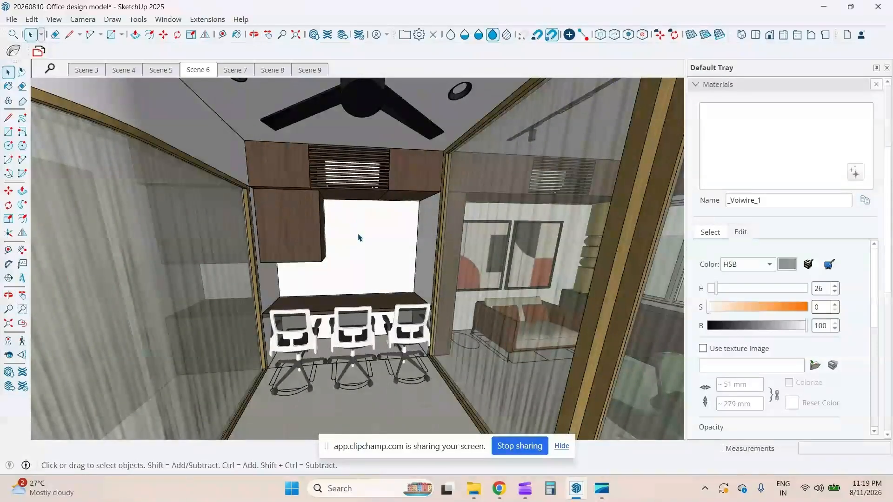
scroll(305, 232, "up", 3)
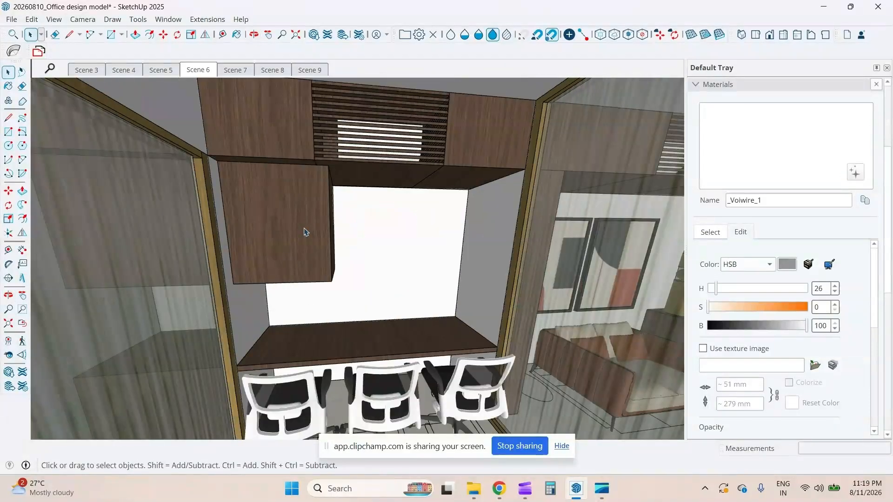
double_click(305, 232)
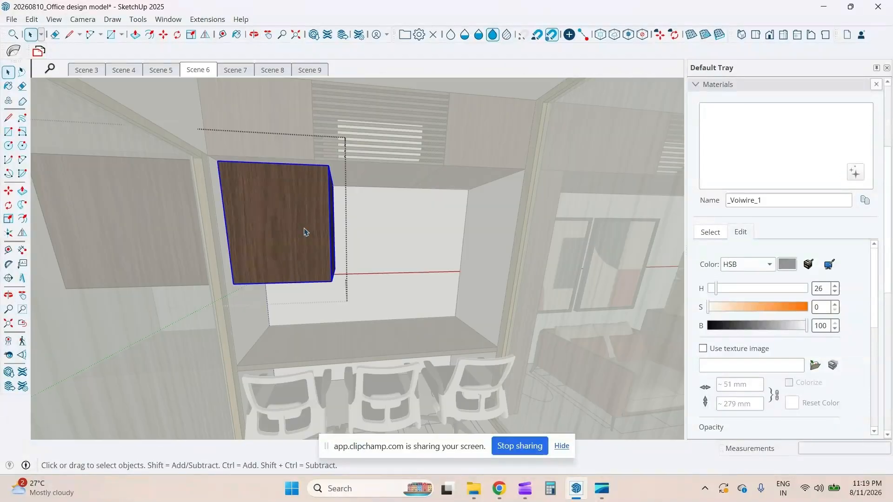
middle_click_drag(331, 248, 317, 248)
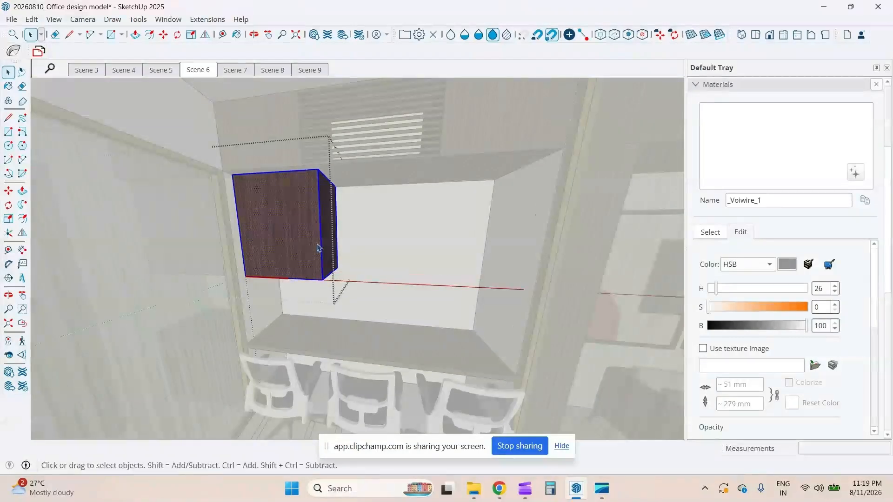
key("p")
left_click(329, 255)
left_click(506, 325)
key("space")
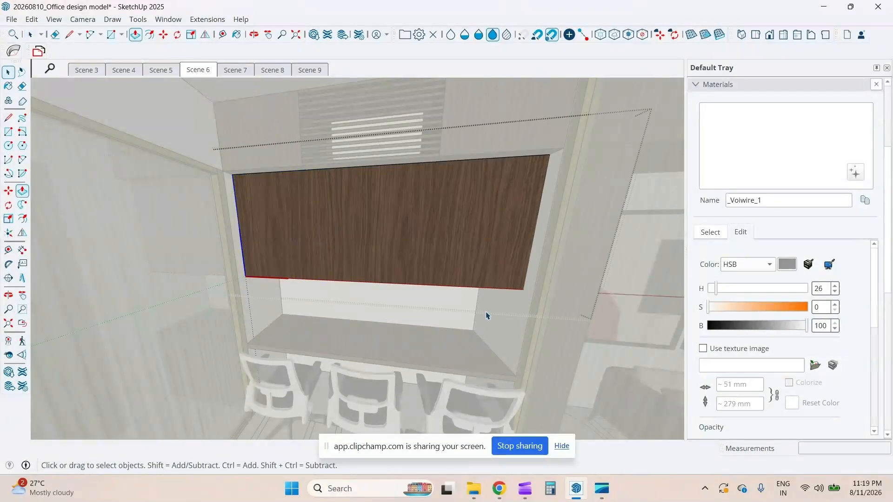
left_click(401, 313)
scroll(400, 314, "down", 3)
middle_click_drag(400, 315, 369, 203)
double_click(359, 221)
key("Escape")
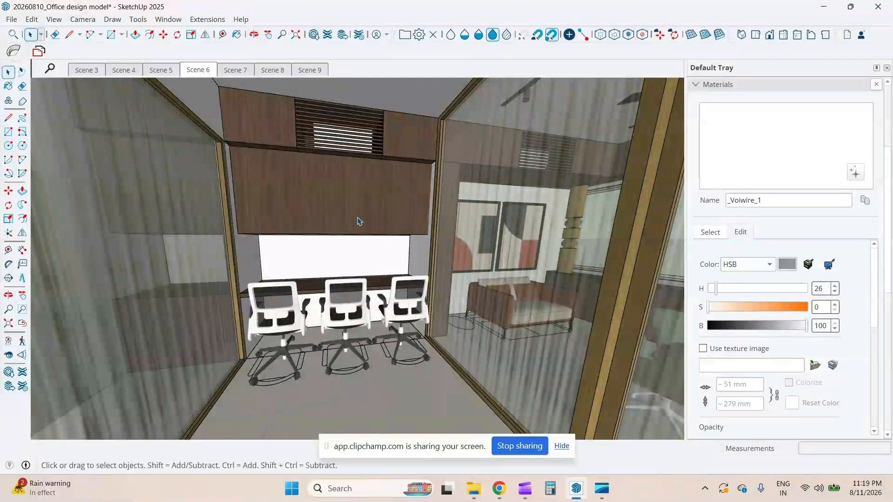
double_click(359, 221)
key("Escape")
double_click(359, 221)
key("Escape")
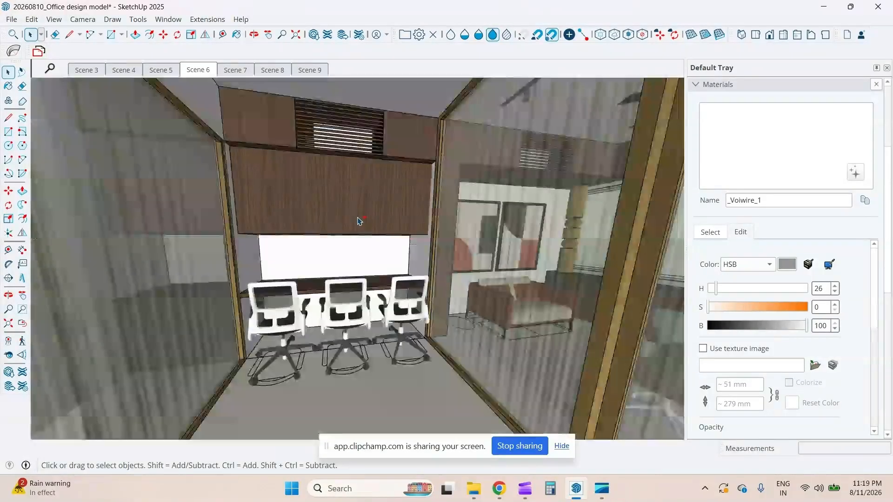
Open the main section of the overhead cabinet above the desk and divide its top front edge into three equal segments.
double_click(366, 215)
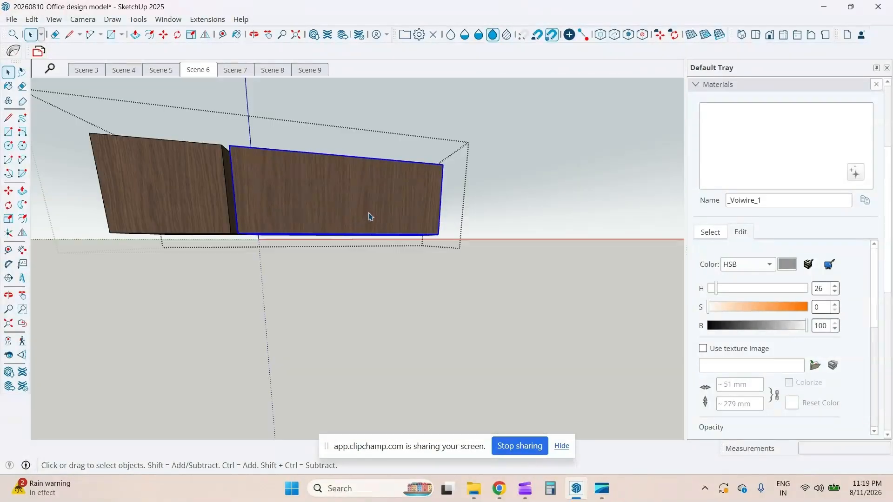
double_click(368, 214)
middle_click_drag(316, 191, 281, 235)
double_click(278, 201)
middle_click_drag(281, 153, 342, 142)
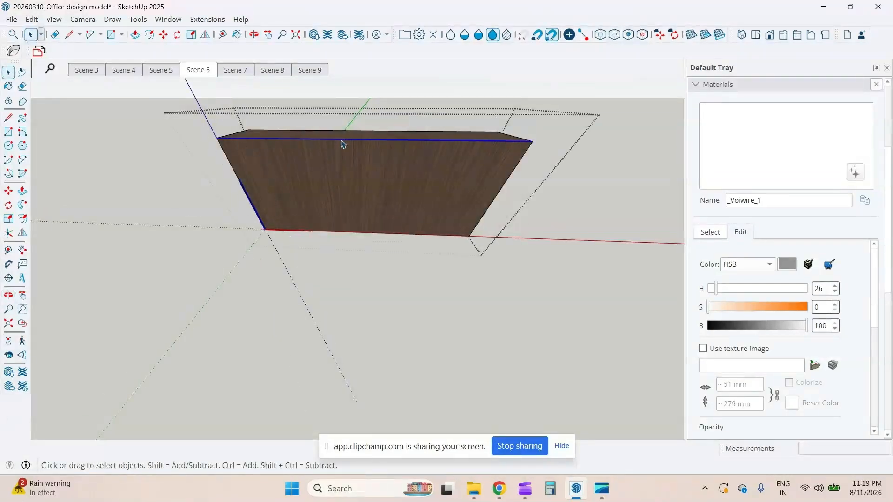
scroll(340, 145, "up", 3)
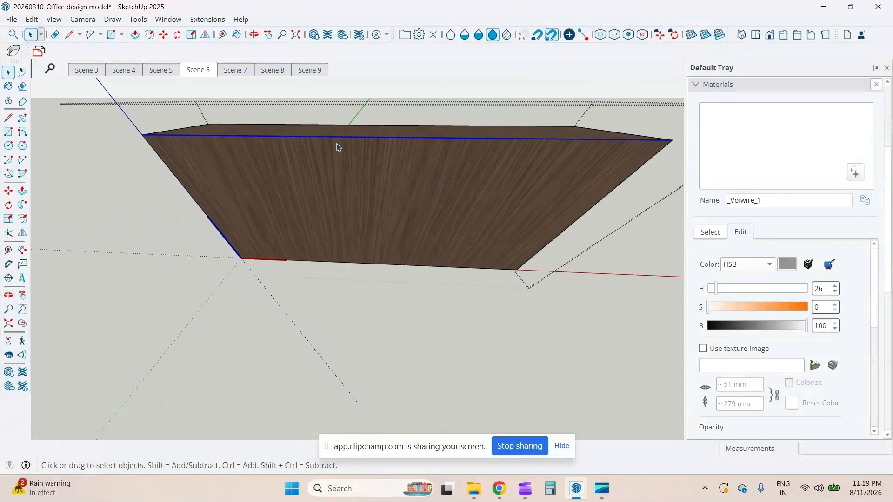
right_click(353, 142)
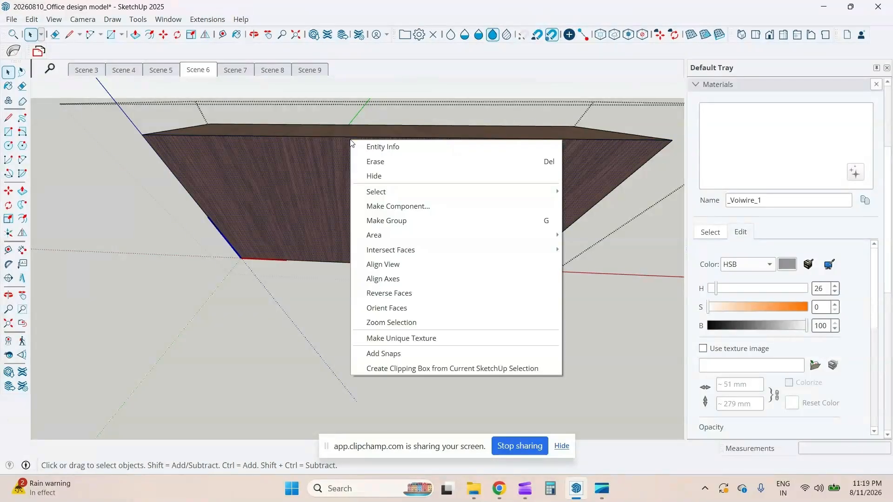
left_click(352, 139)
right_click(399, 137)
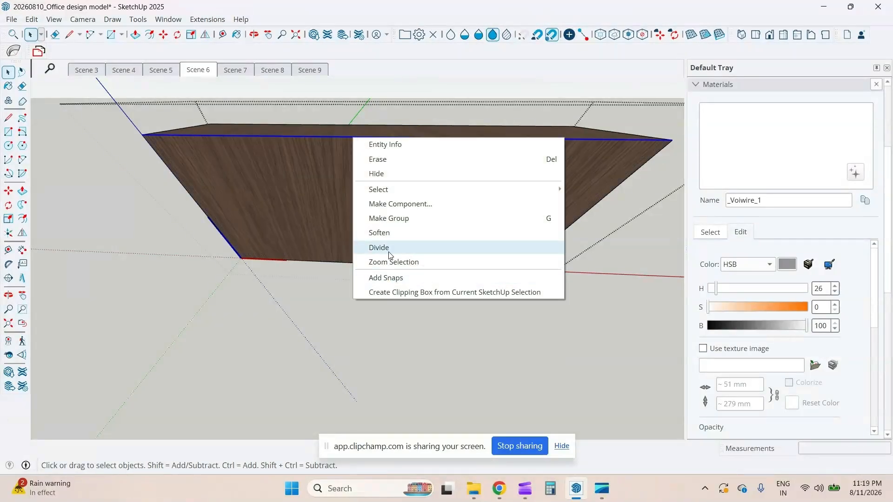
left_click(394, 249)
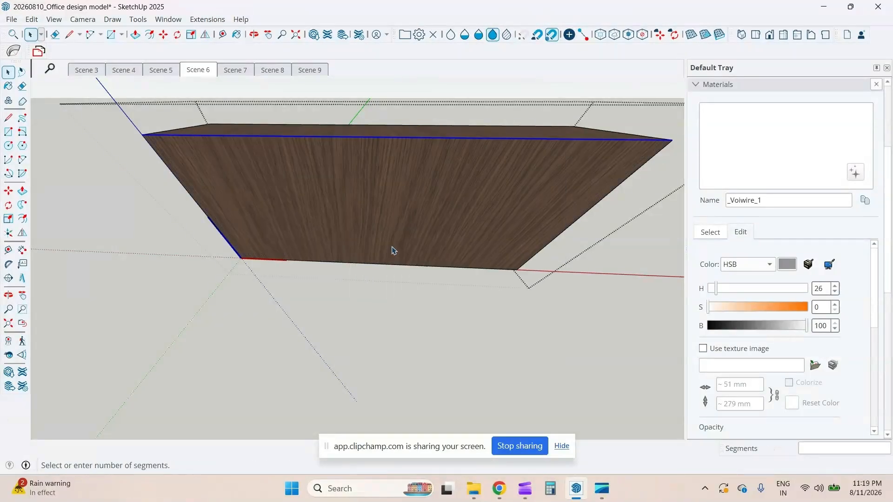
left_click(313, 180)
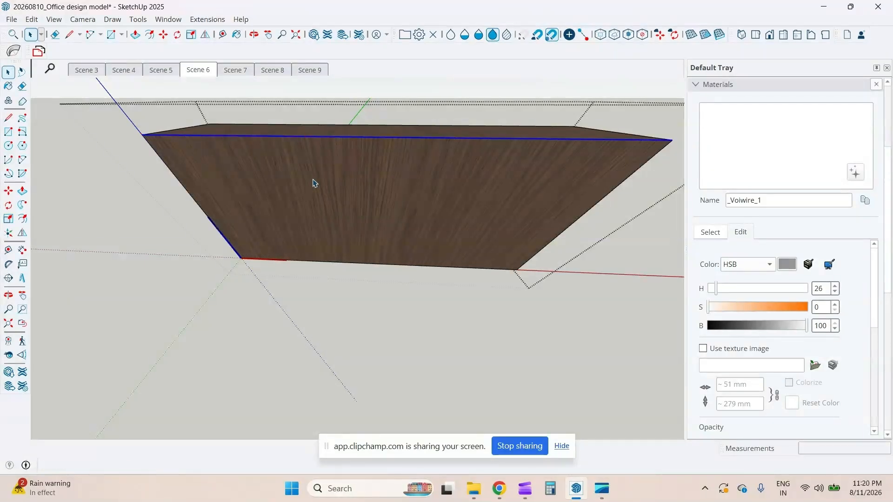
Draw a line down the cabinet's front face from the first division point and erase the part overhanging its bottom edge.
key("l")
left_click(303, 136)
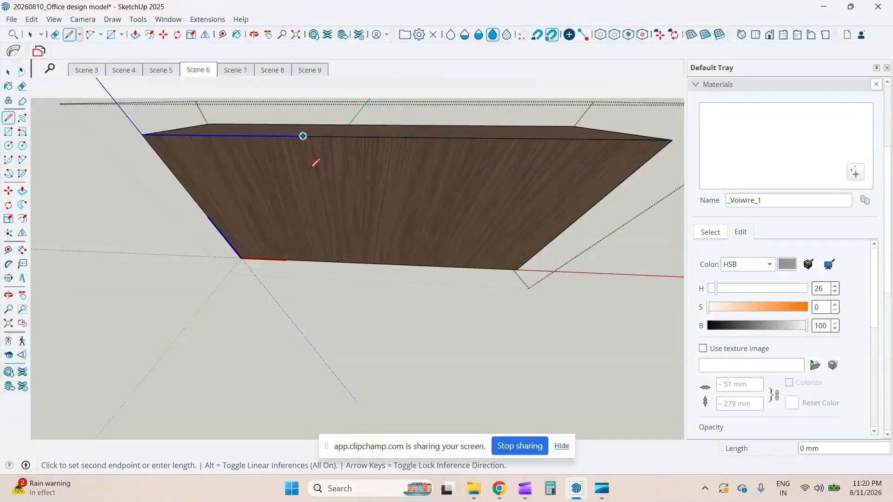
left_click(338, 305)
key("e")
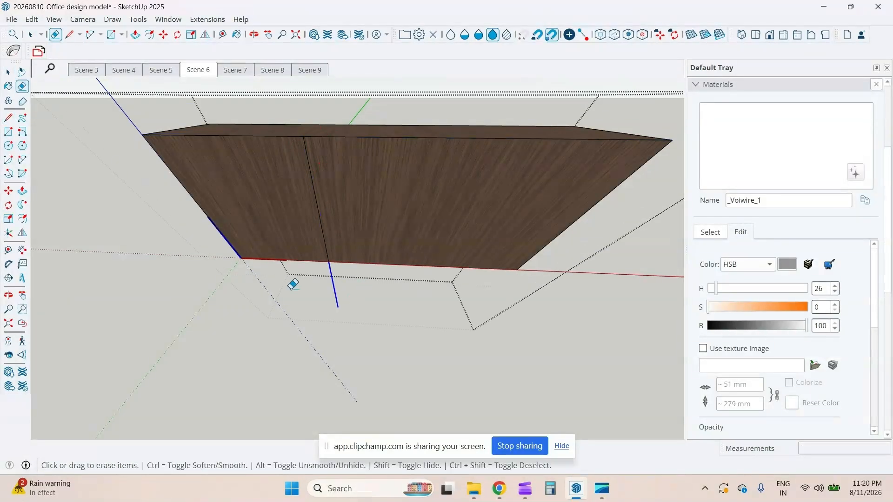
left_click_drag(293, 285, 343, 284)
Push the larger part of the front face back through the full depth of about 500 mm, leaving a one-third-width section.
key("space")
middle_click_drag(378, 248, 370, 252)
key("p")
left_click(371, 250)
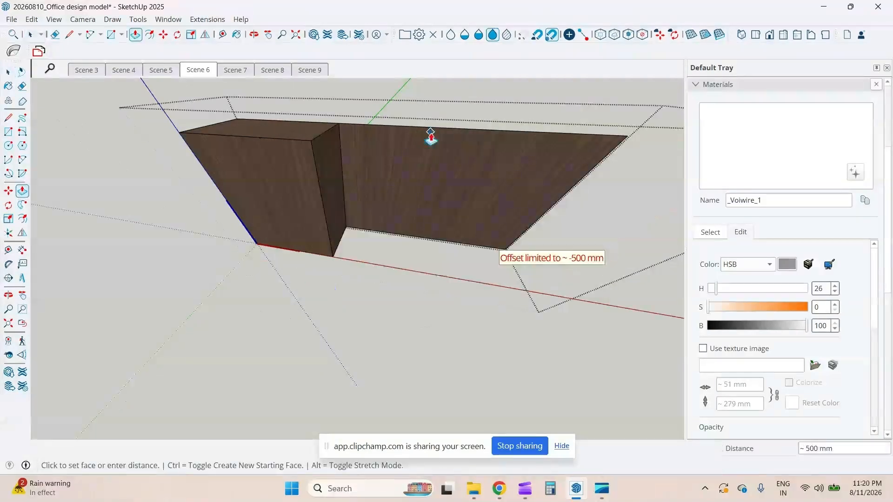
left_click(431, 133)
key("space")
key("Escape")
Reopen the overhead cabinet group and copy the one-third section beside itself, about 871 mm along the cabinet's width.
middle_click_drag(288, 171, 329, 210)
key("i")
key("Escape")
left_click(280, 182)
double_click(342, 205)
left_click(342, 205)
key("Escape")
double_click(343, 204)
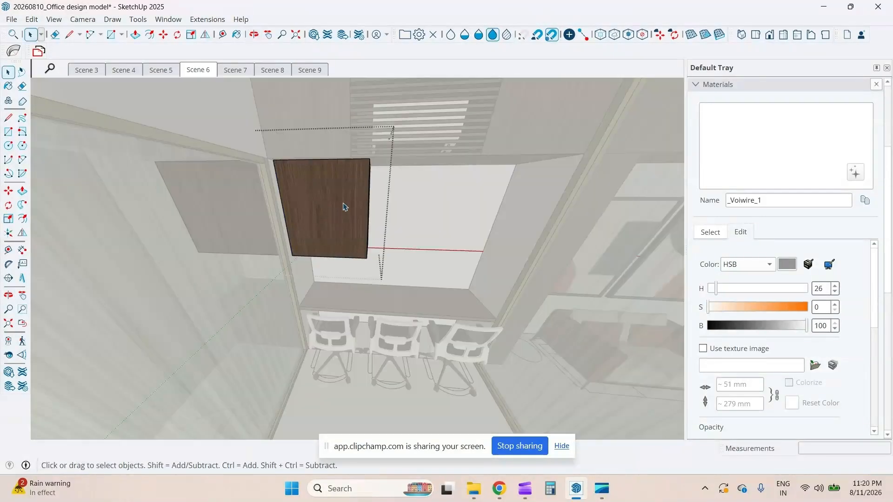
key("i")
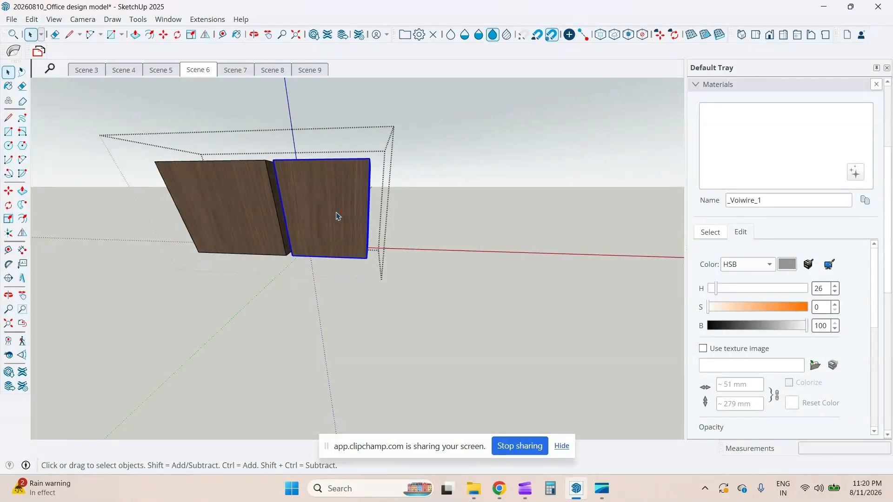
right_click(336, 213)
left_click(307, 196)
scroll(326, 220, "up", 3)
key("i")
scroll(327, 223, "down", 1)
middle_click_drag(327, 223, 260, 243, "shift")
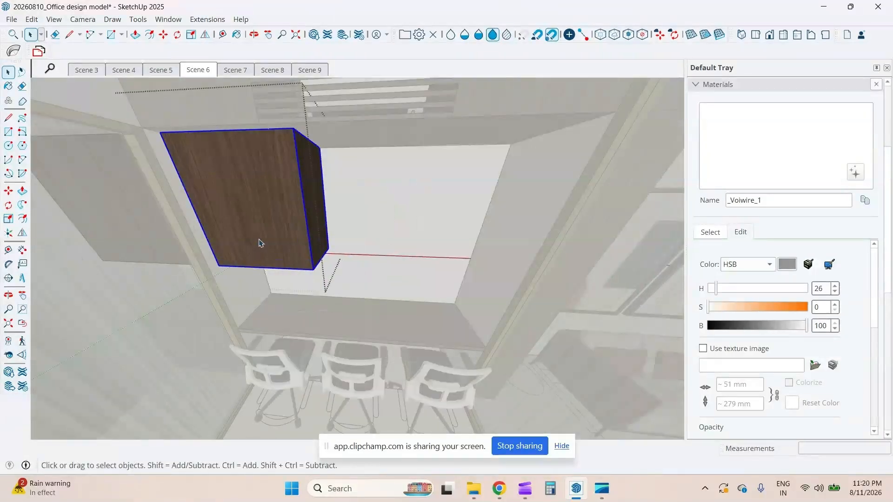
key("m")
left_click(221, 266)
key("ctrl")
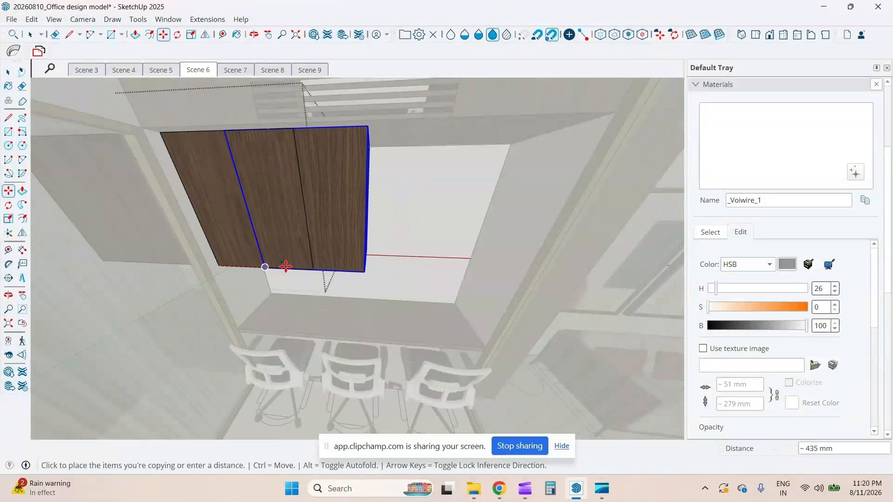
left_click(313, 271)
Copy the second section once more by its own width to complete a row of three sections across the alcove.
key("ctrl")
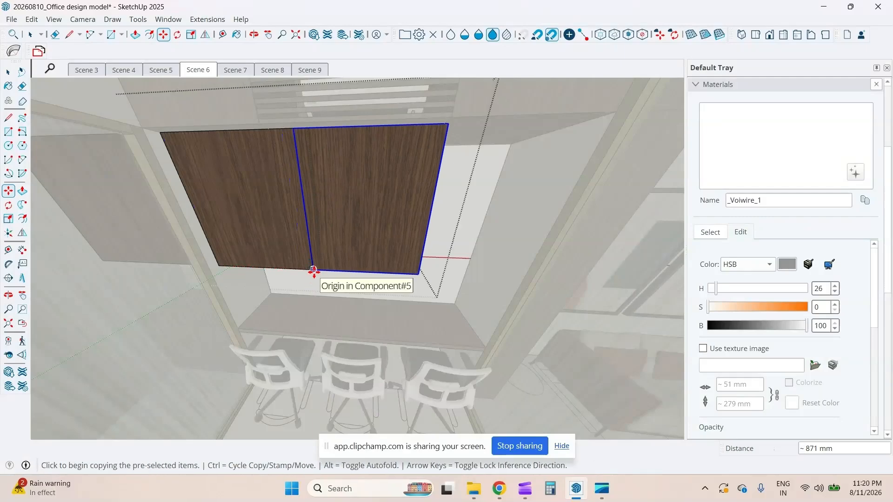
left_click(313, 271)
left_click(417, 274)
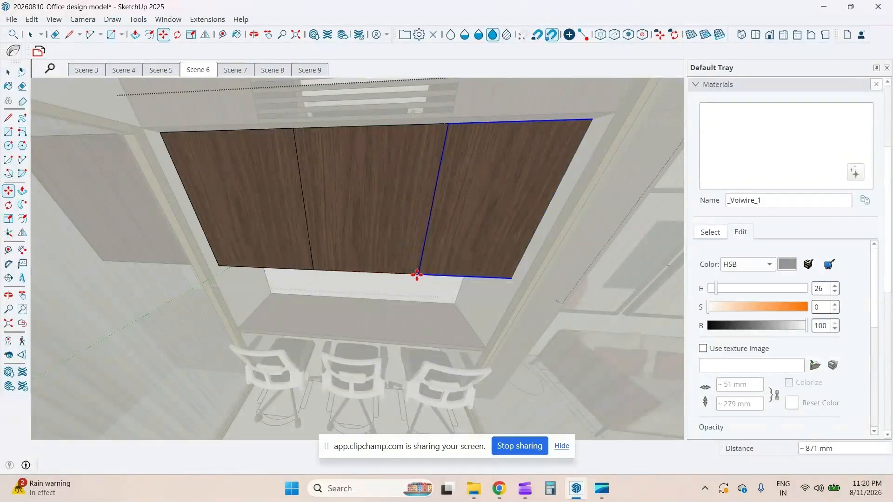
middle_click_drag(432, 254, 427, 217)
key("space")
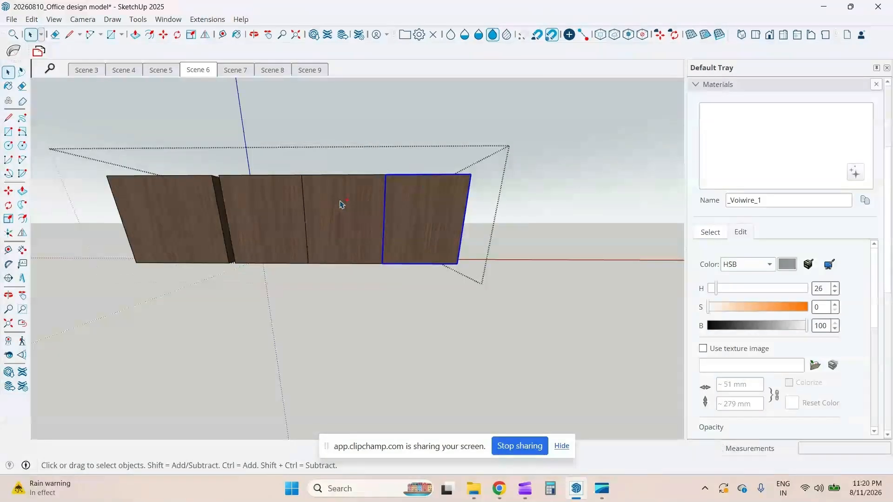
Try to scale the three cabinet sections together along the cabinet's width.
middle_click_drag(347, 210, 429, 198)
key("s")
left_click(380, 287)
scroll(428, 198, "up", 1)
left_click(427, 201)
scroll(391, 235, "down", 2)
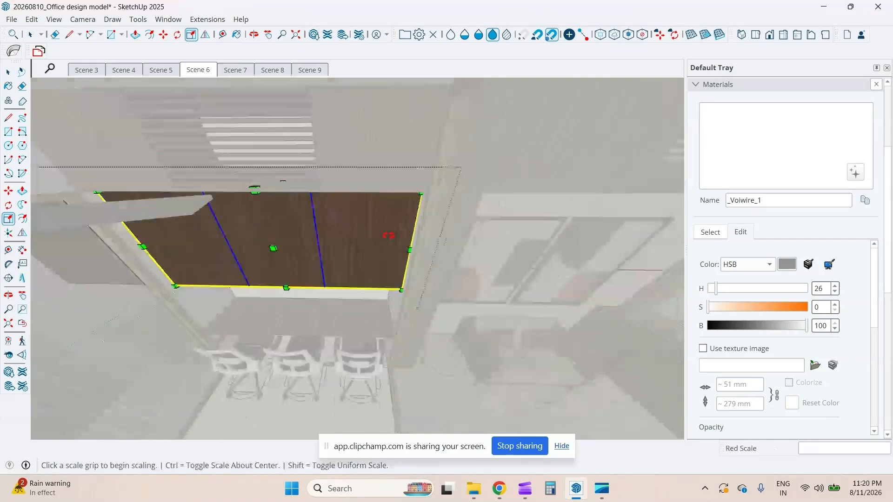
middle_click_drag(391, 235, 418, 174, "shift")
key("space")
key("Escape")
Open the first section and copy its vertical front edge slightly inward to mark a narrow strip beside the second section.
double_click(261, 185)
double_click(261, 185)
triple_click(260, 184)
scroll(259, 175, "up", 2)
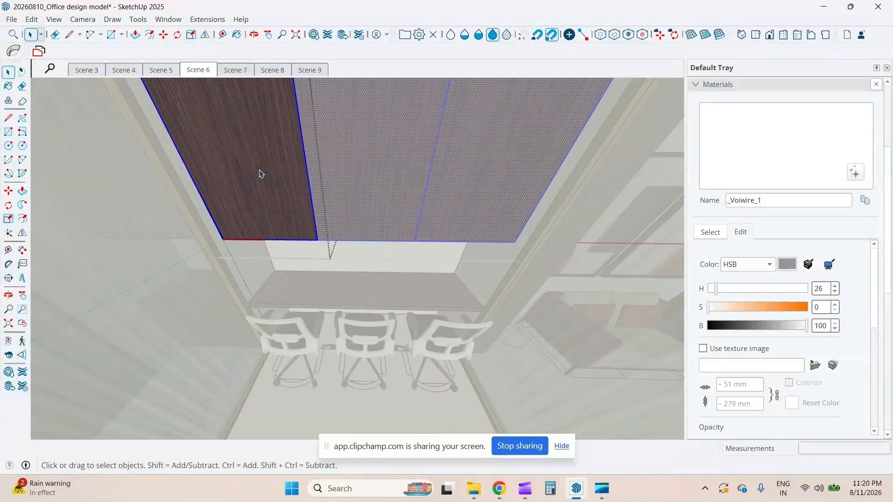
middle_click_drag(260, 175, 309, 210)
scroll(326, 193, "up", 1)
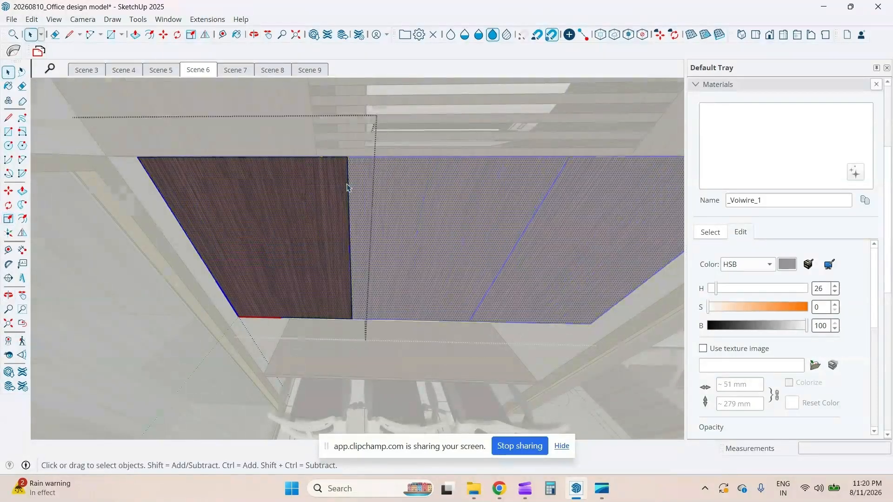
scroll(346, 188, "up", 4)
key("m")
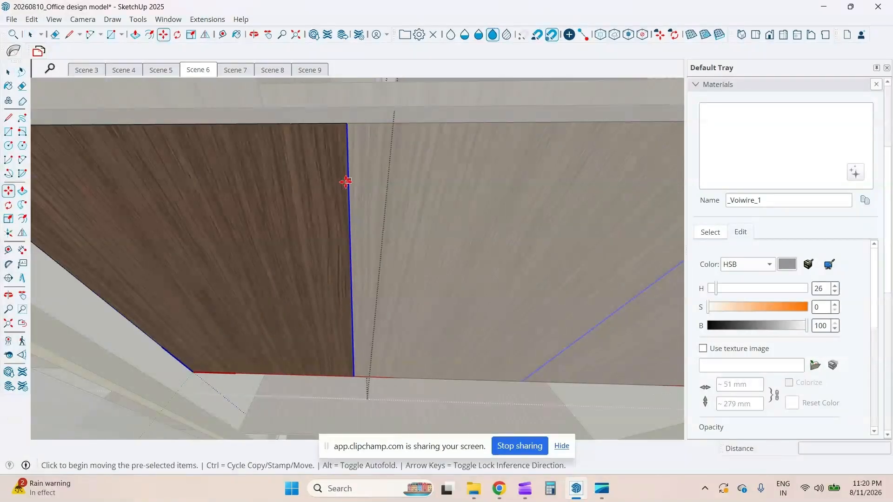
left_click(346, 181)
key("ctrl")
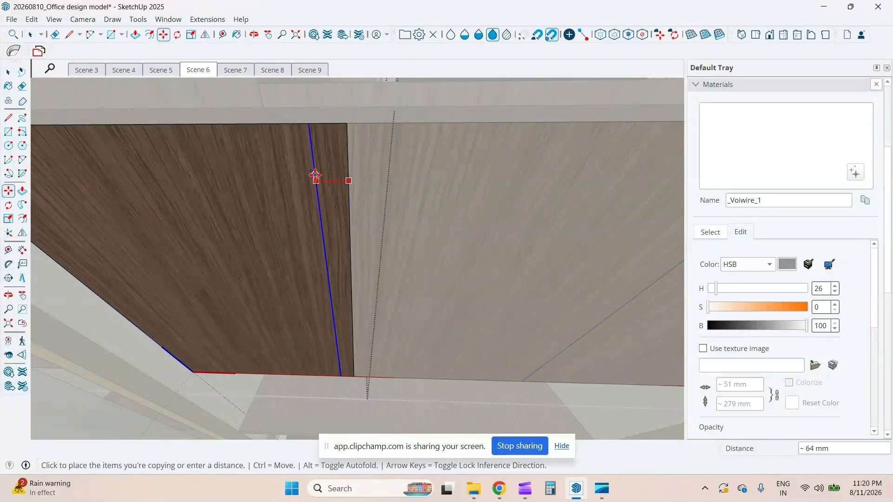
key("Return")
scroll(355, 155, "up", 4)
key("space")
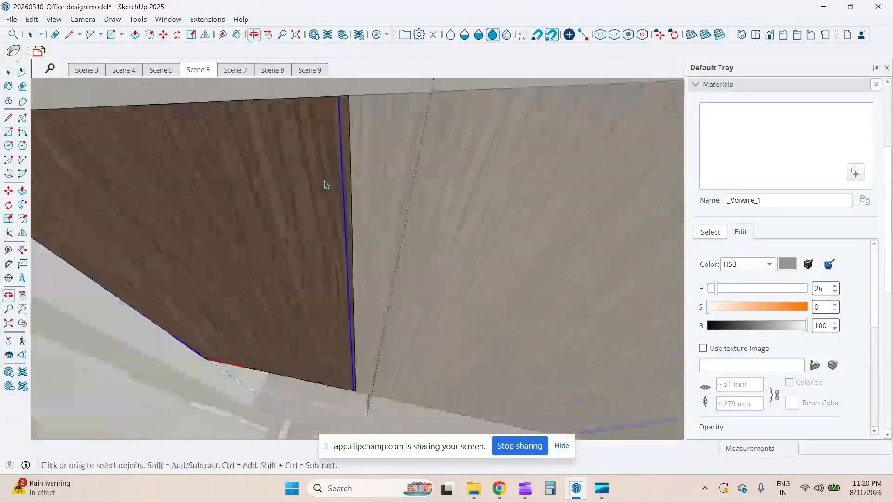
Push the narrow strip on the section's front face inward 20 mm to cut a vertical groove between the doors.
key("p")
left_click(344, 186)
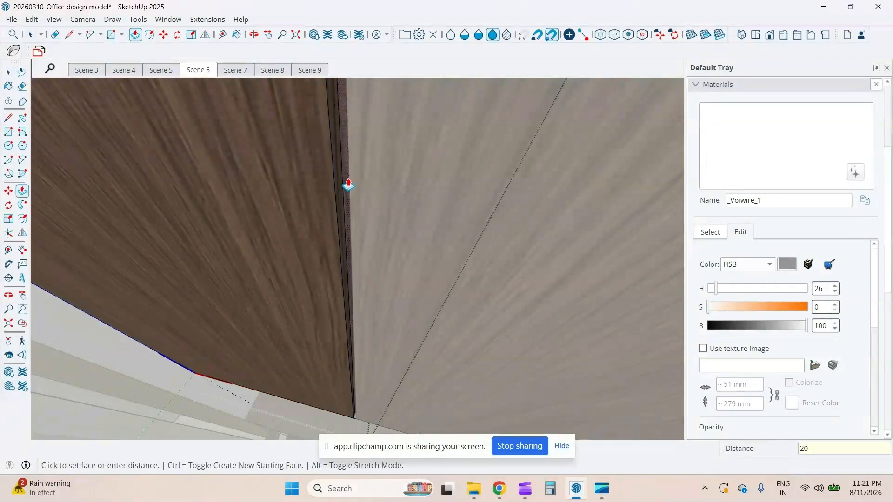
type("20")
key("Return")
key("space")
Push the section's front face 20 mm inward as a new starting face to mark the door thickness on the side.
middle_click_drag(348, 185, 434, 183)
scroll(361, 159, "down", 8)
scroll(434, 184, "up", 4)
middle_click_drag(312, 191, 372, 144)
double_click(375, 205)
left_click(375, 205)
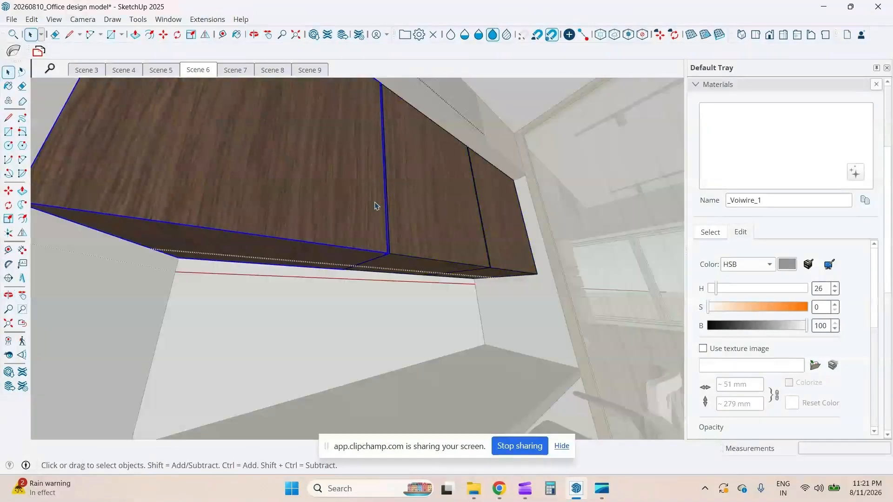
middle_click_drag(377, 206, 310, 187)
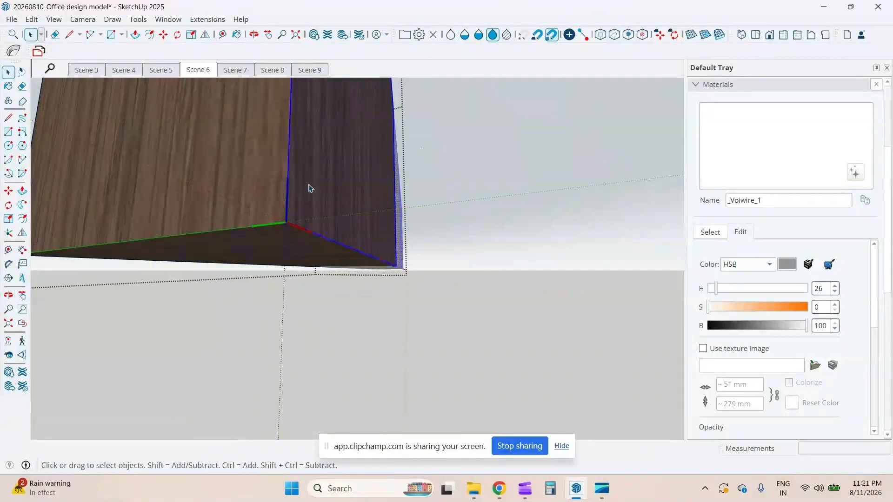
key("p")
left_click(320, 167)
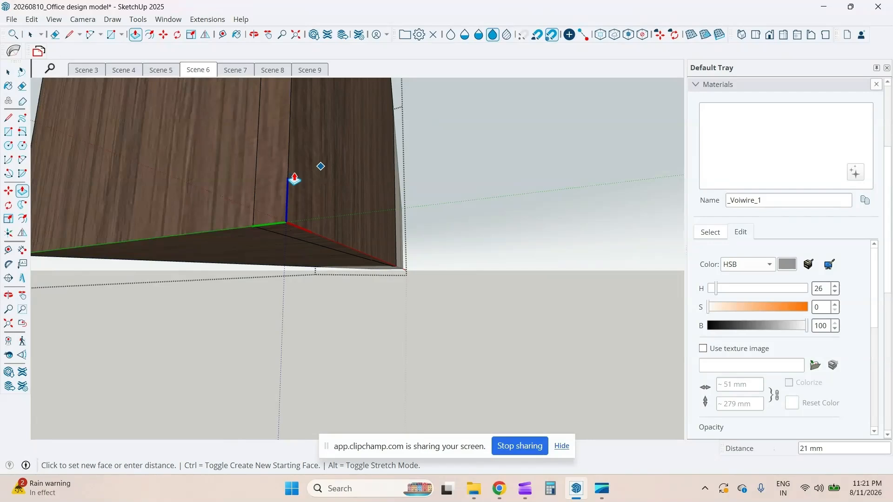
key("space")
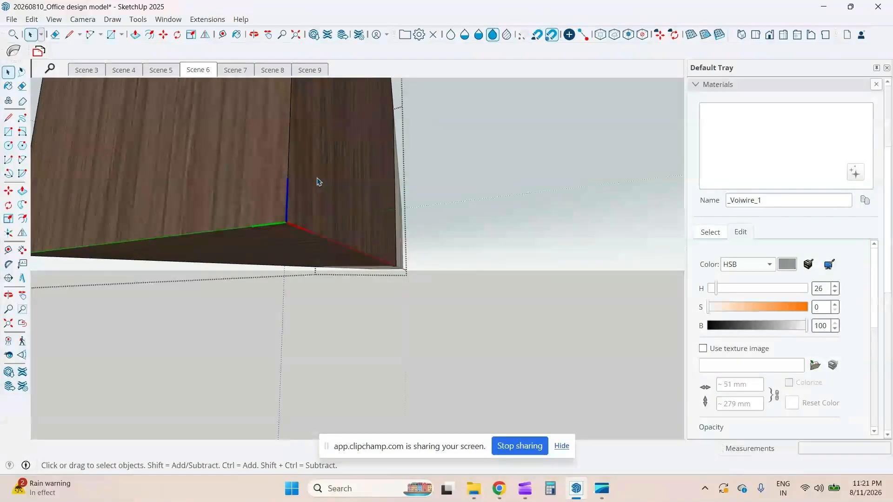
key("p")
left_click(325, 160)
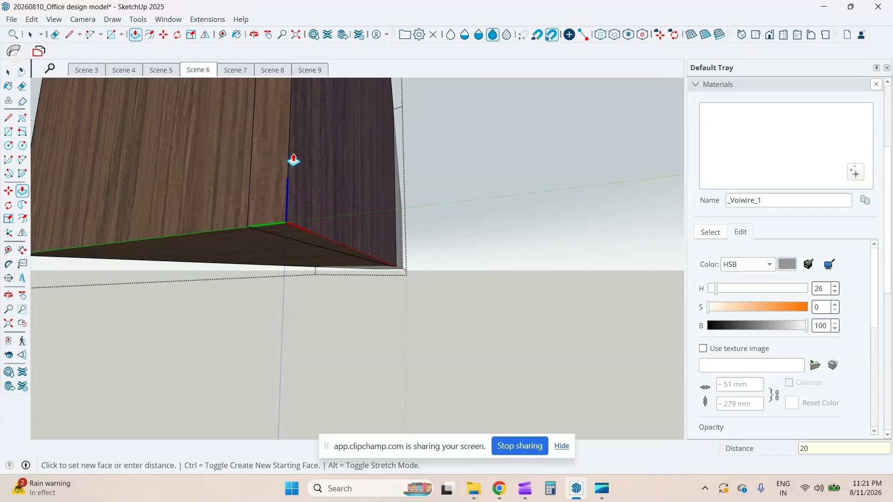
key("space")
Draw a half-circle arc on the bottom edge of the section's side face, within the 20 mm door-thickness strip.
middle_click_drag(293, 155, 288, 252)
triple_click(301, 234)
key("a")
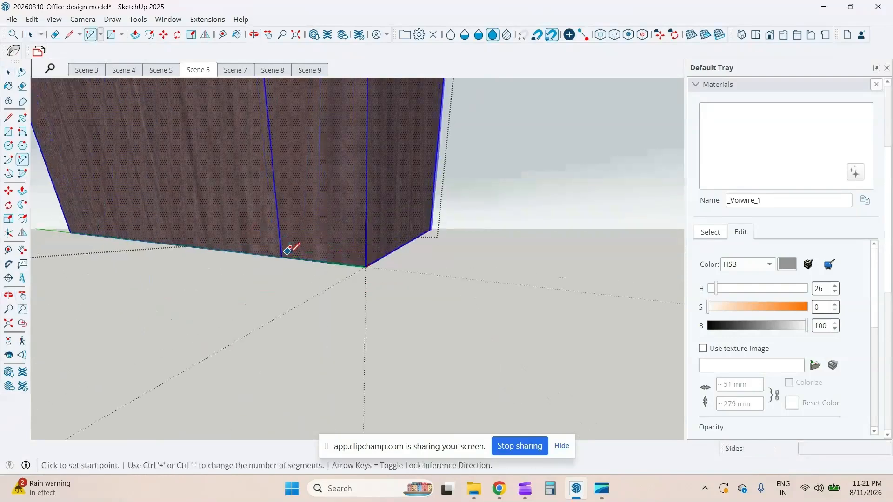
left_click(290, 257)
left_click(352, 264)
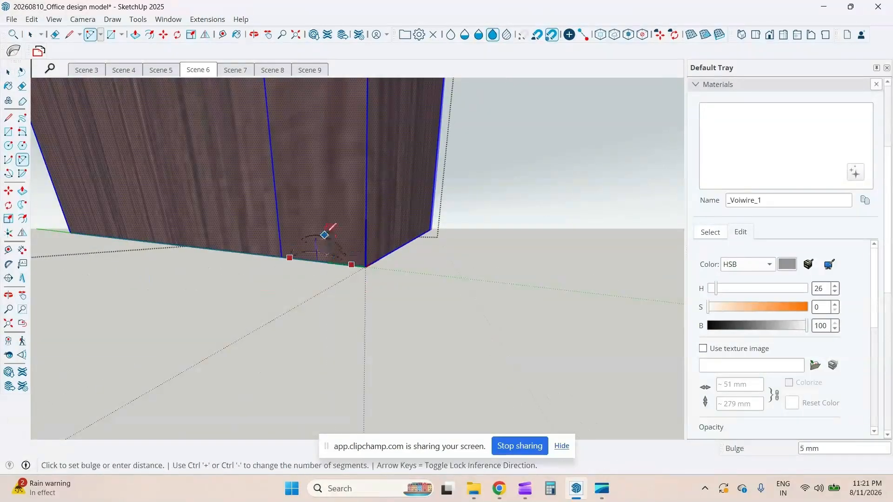
left_click(326, 223)
key("space")
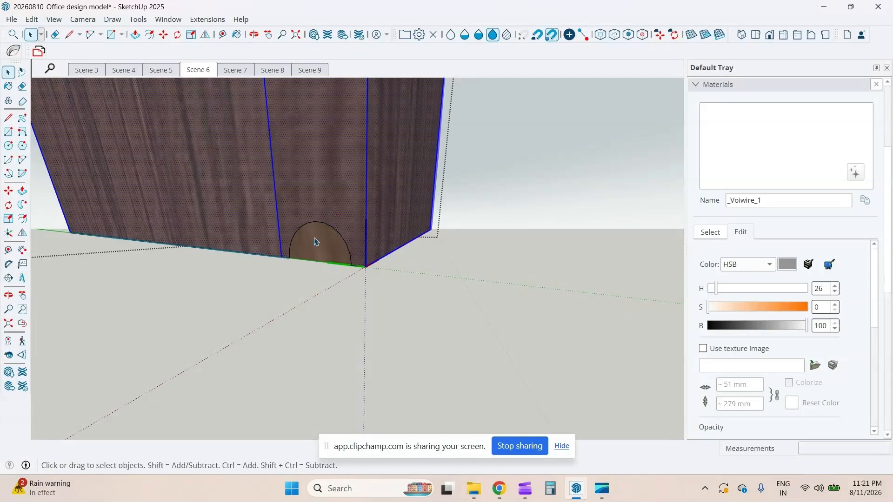
Push the half-circle through the section's width to cut a rounded groove along the underside of the door.
key("p")
left_click(321, 249)
middle_click_drag(323, 252, 10, 139)
middle_click_drag(135, 141, 194, 140)
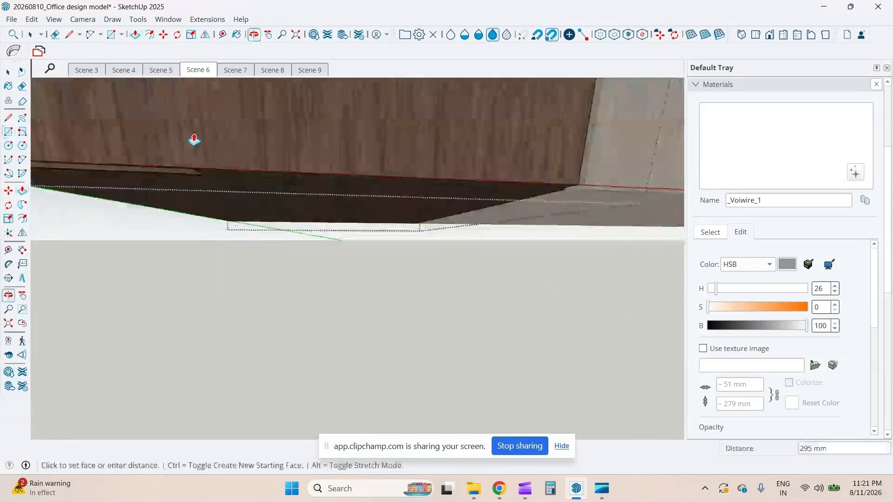
middle_click_drag(639, 232, 382, 211)
key("space")
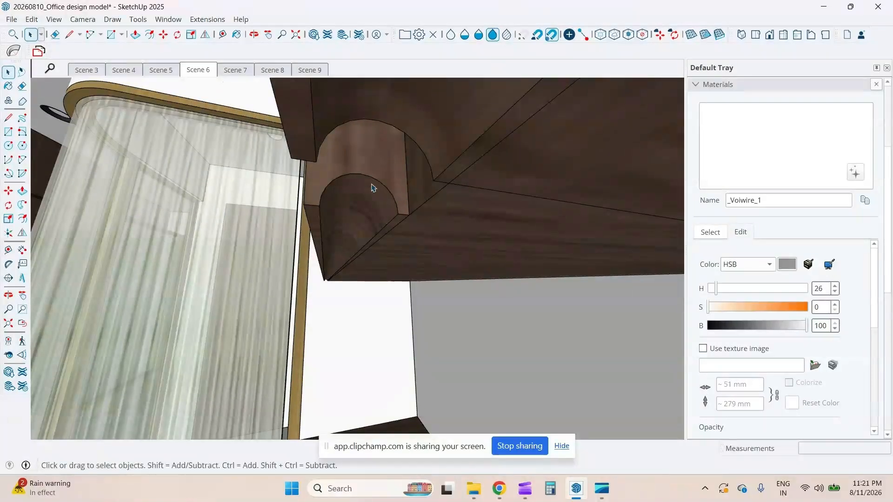
Examine the grooves and door gaps of the three overhead sections from the room and inside one section.
middle_click_drag(330, 191, 376, 180)
scroll(366, 184, "down", 5)
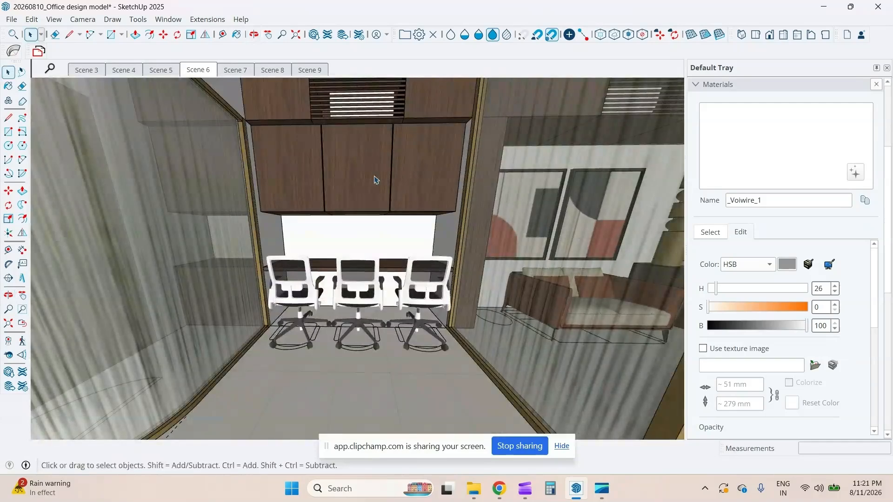
middle_click_drag(350, 145, 390, 206)
scroll(372, 187, "up", 4)
double_click(390, 206)
double_click(390, 206)
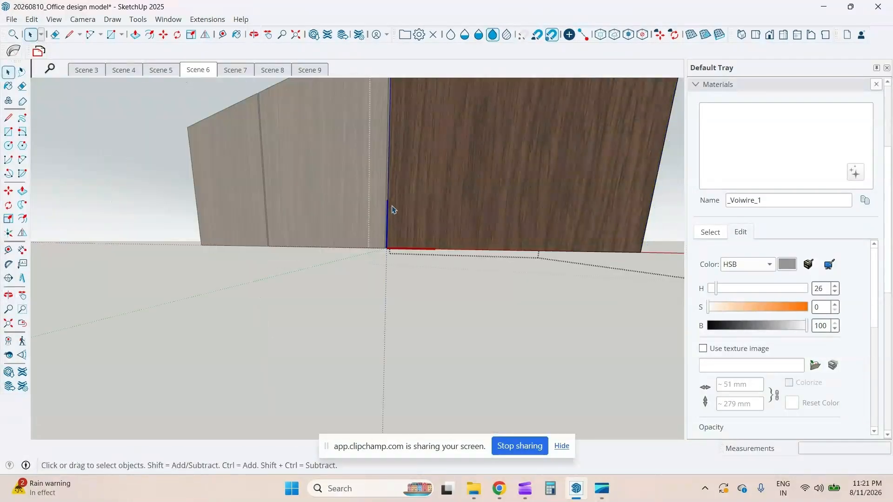
triple_click(390, 206)
middle_click_drag(411, 135, 371, 166)
key("Escape")
key("Escape")
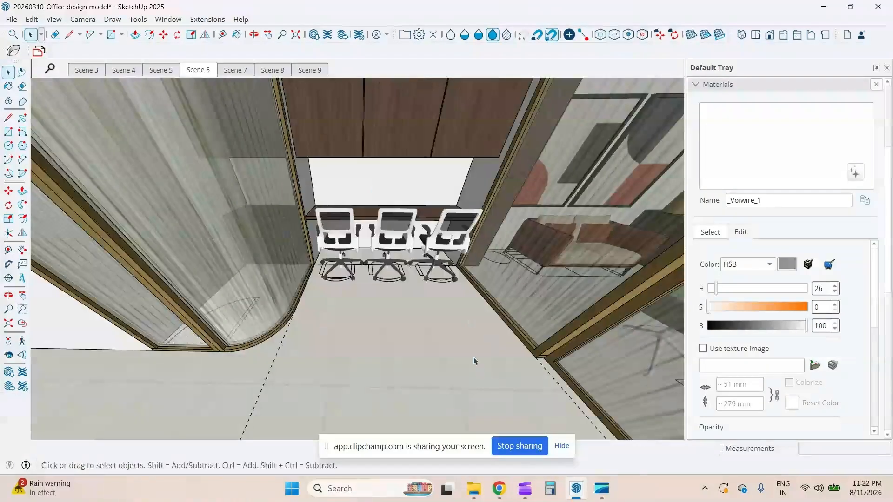
Frame the desk alcove from the front and switch the camera to two-point perspective.
middle_click_drag(402, 278, 416, 175)
key("alt+2")
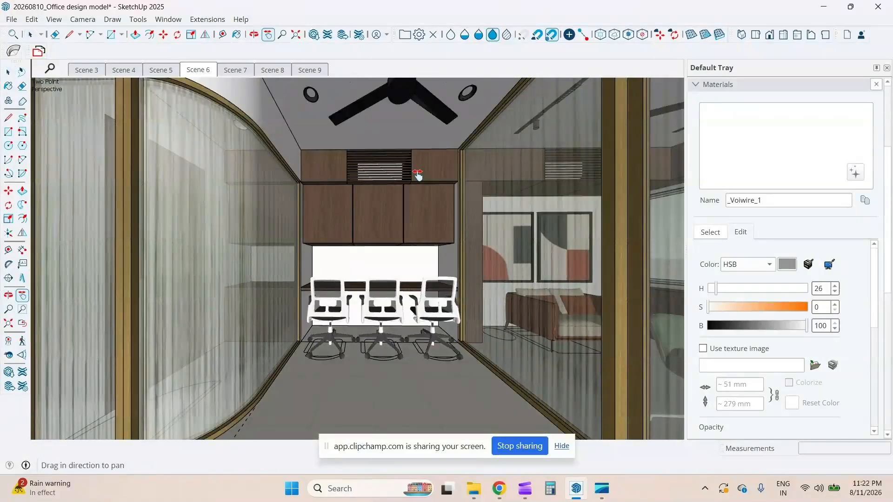